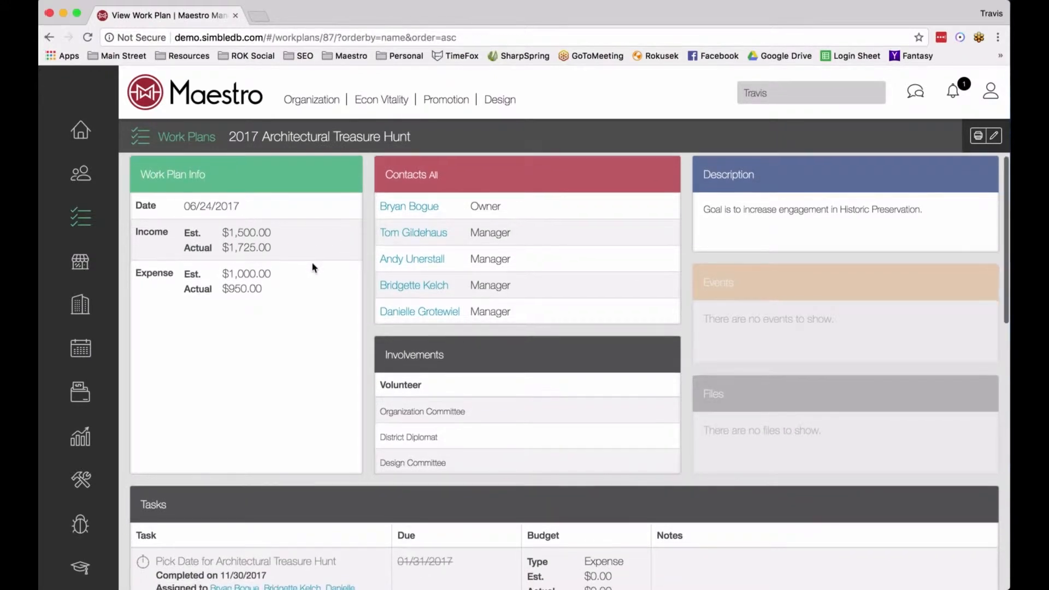
Step: Open the 2017 Architectural Treasure Hunt work plan for editing and choose the contact with the Owner role as its event chair
click(993, 136)
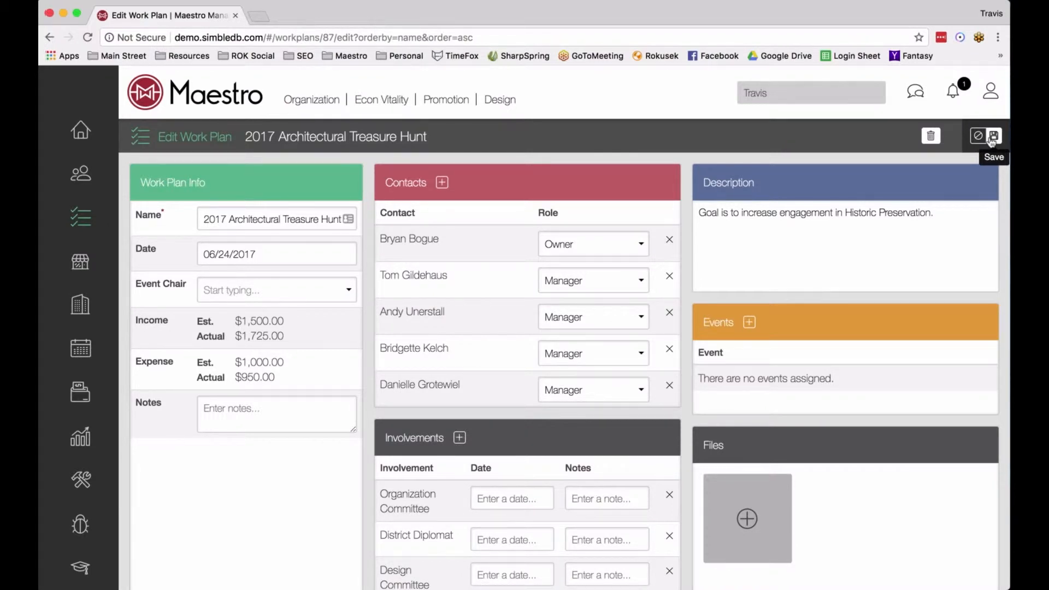
scroll(743, 230, down, 3)
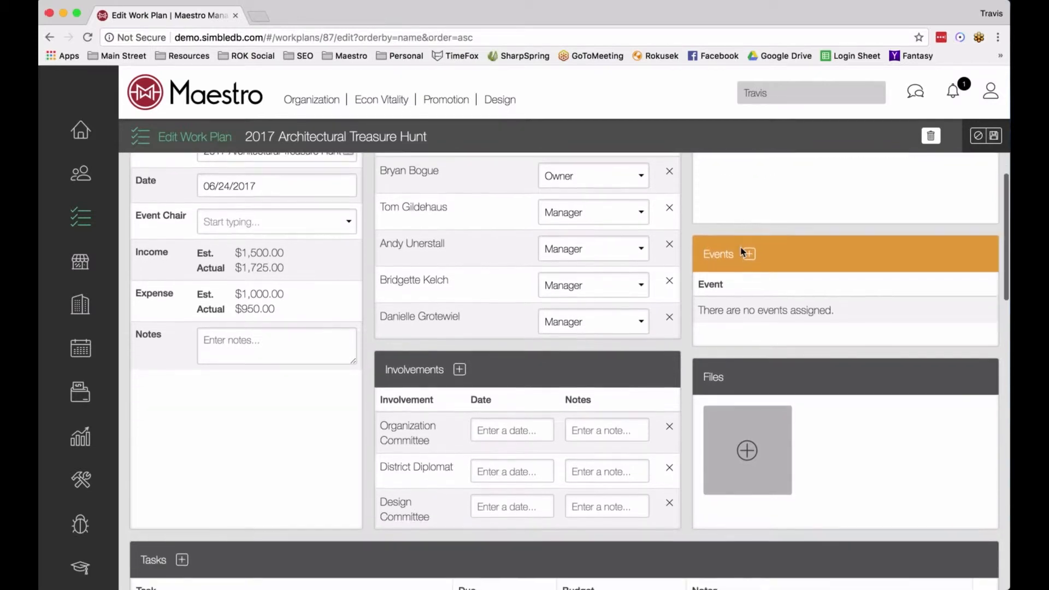
scroll(741, 247, up, 2)
scroll(741, 247, up, 1)
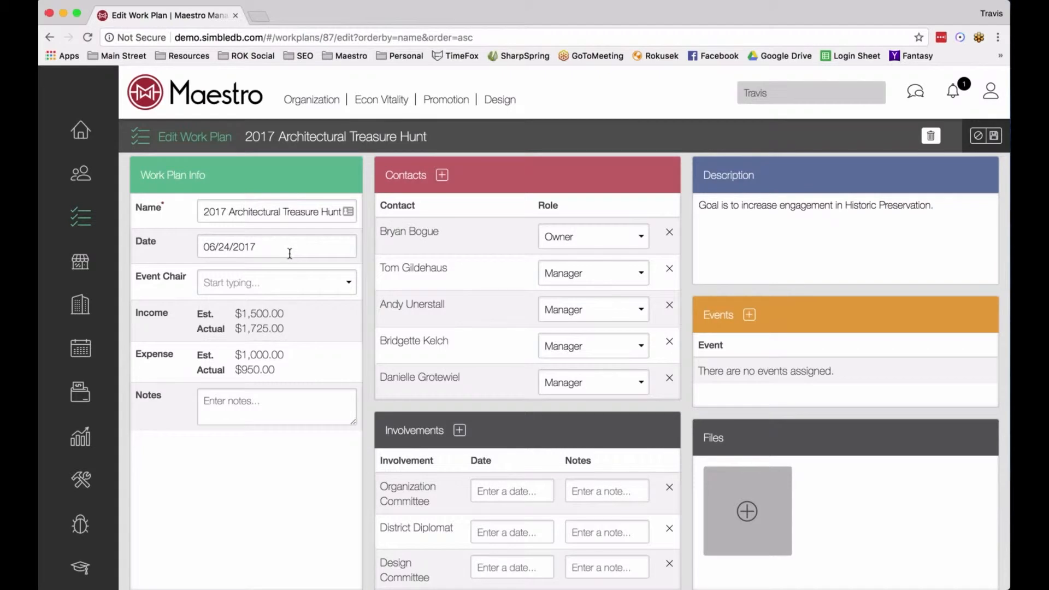
click(288, 283)
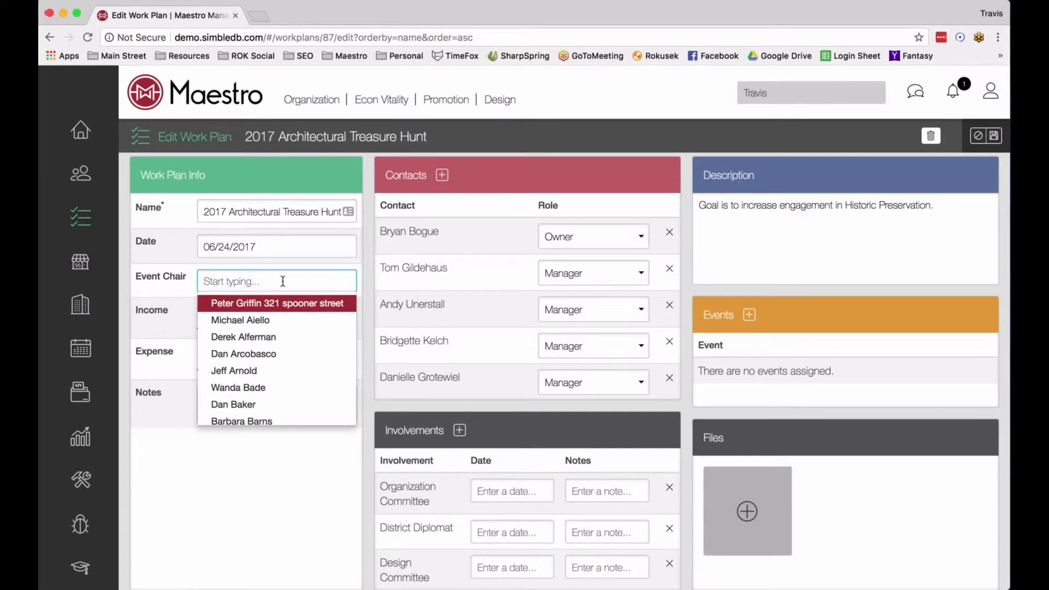
text(Bryan)
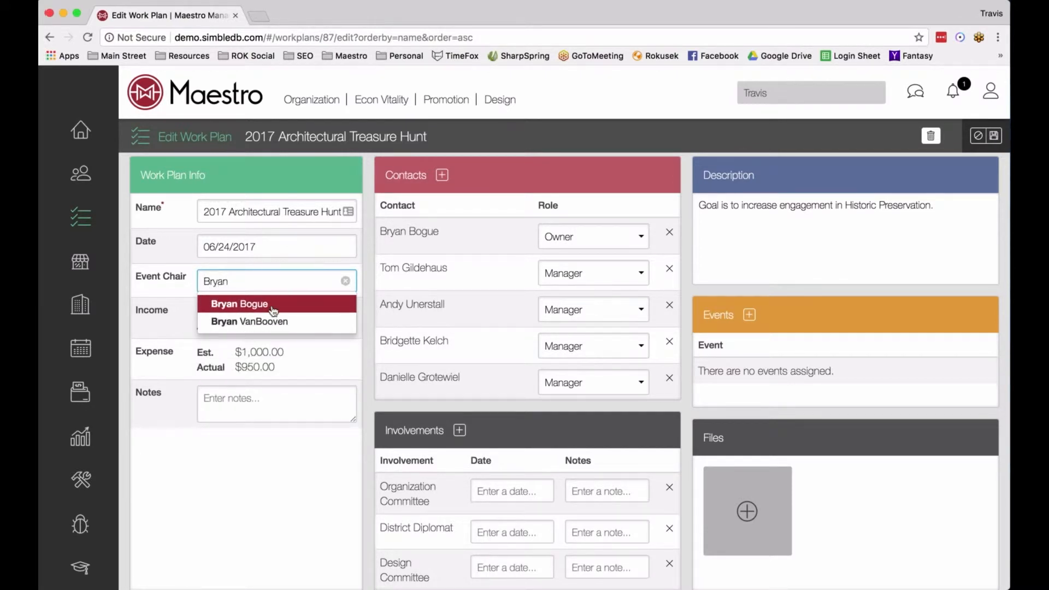
click(273, 309)
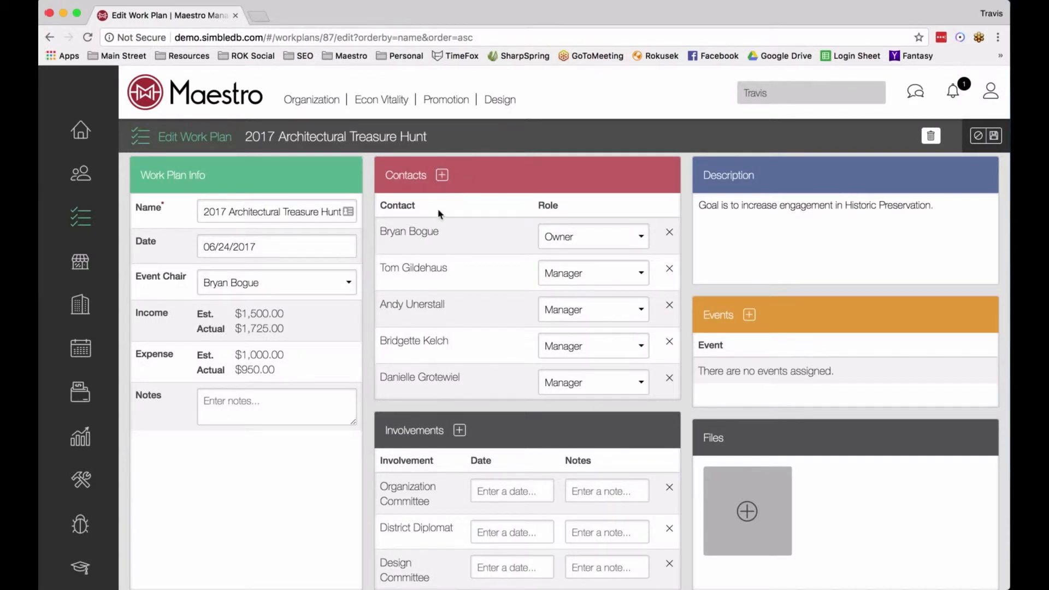
Step: Examine the work plan's contacts, involvements, description, events, files and tasks sections
scroll(434, 356, down, 3)
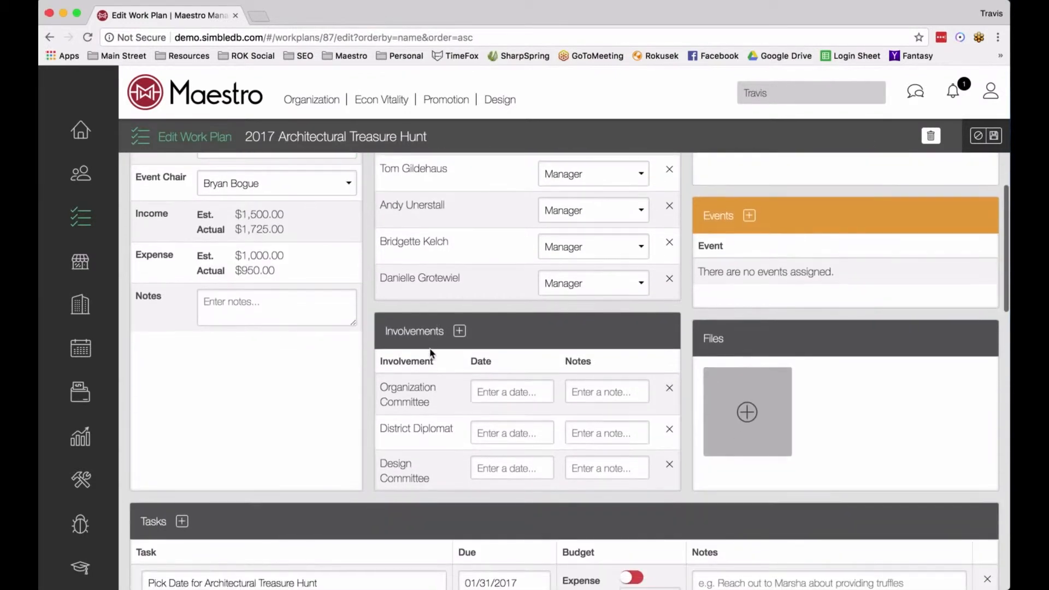
scroll(426, 426, up, 3)
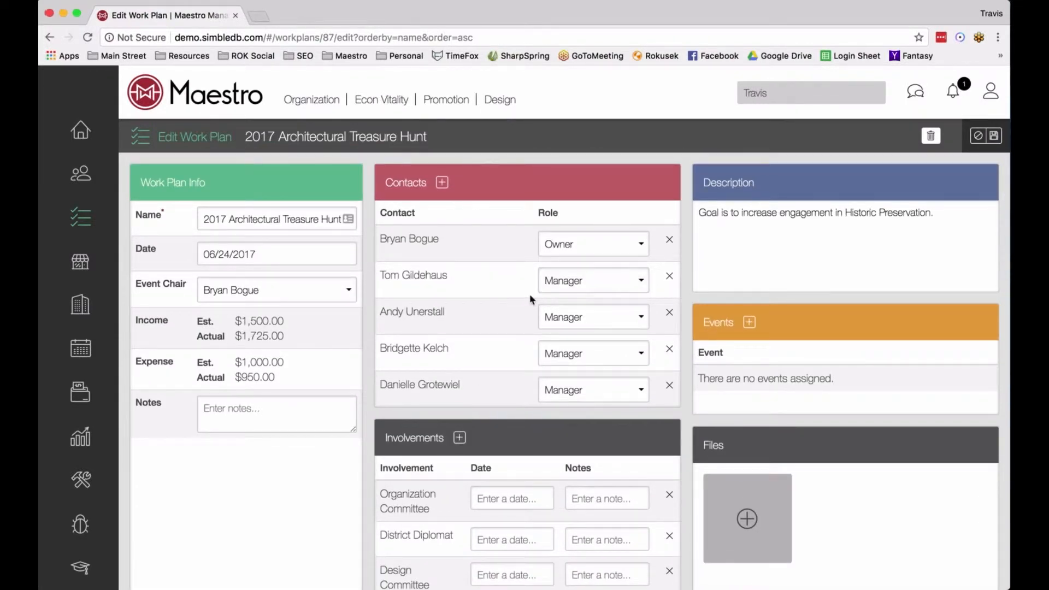
scroll(547, 388, down, 1)
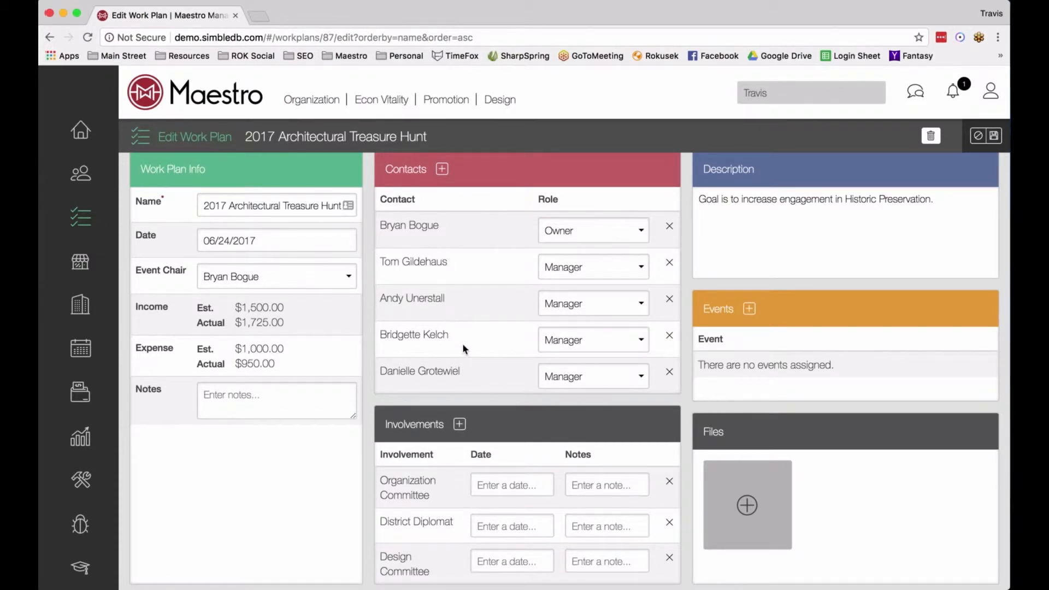
scroll(465, 266, up, 1)
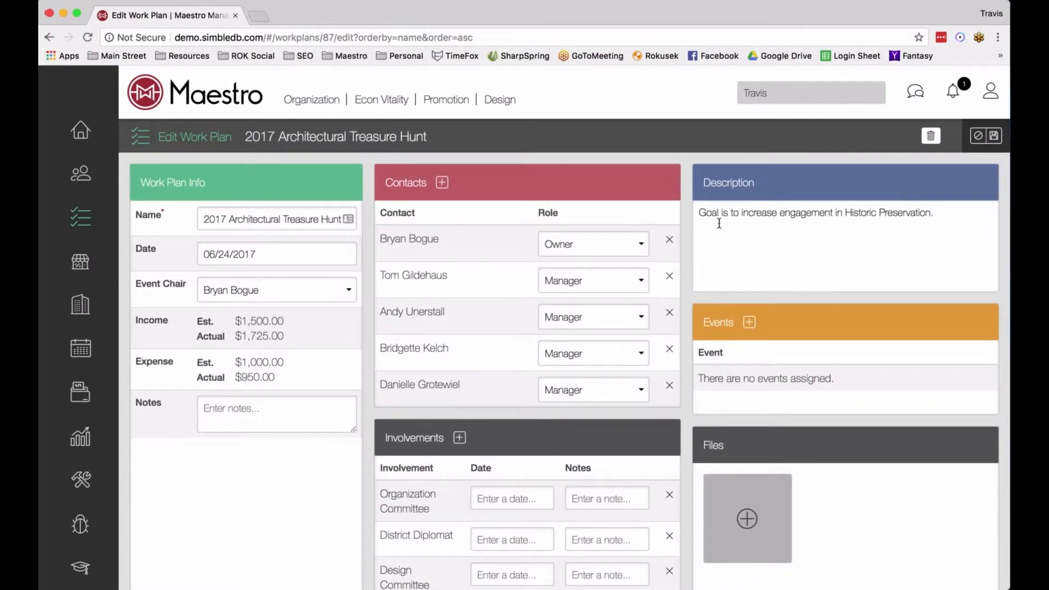
scroll(712, 245, down, 3)
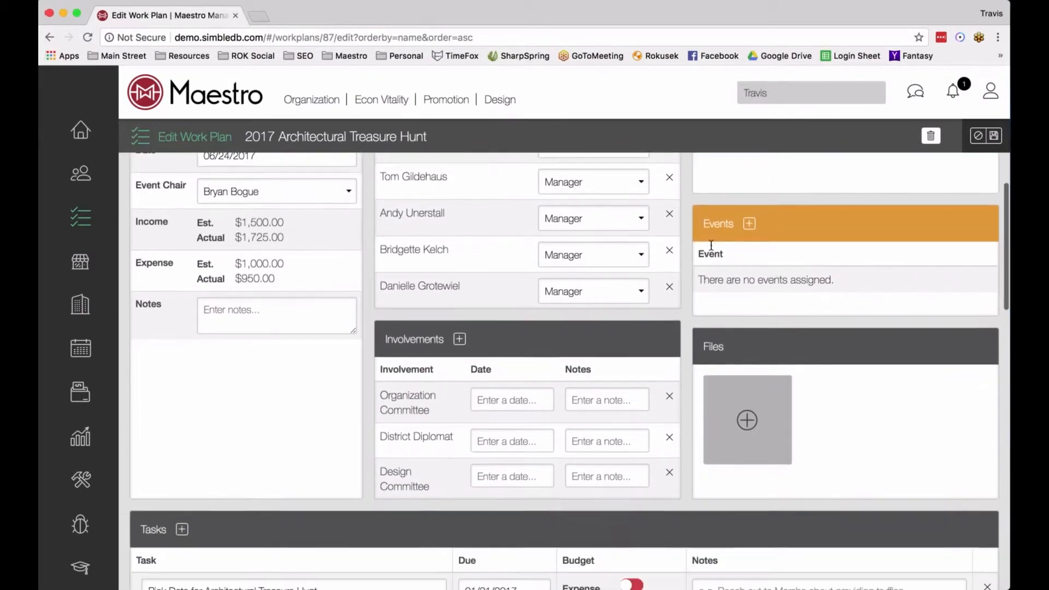
scroll(746, 399, down, 2)
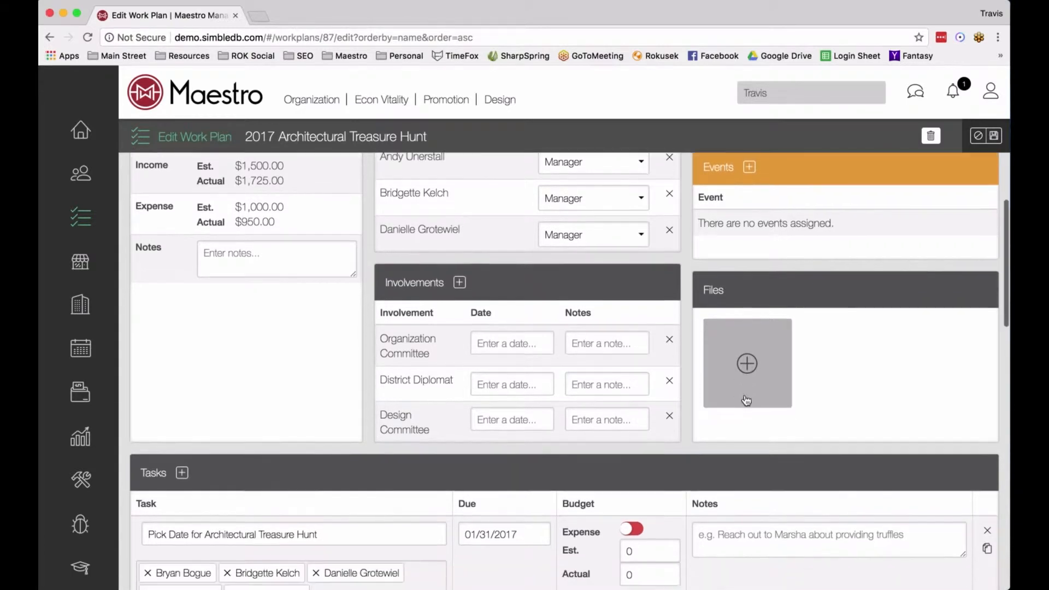
scroll(746, 399, up, 3)
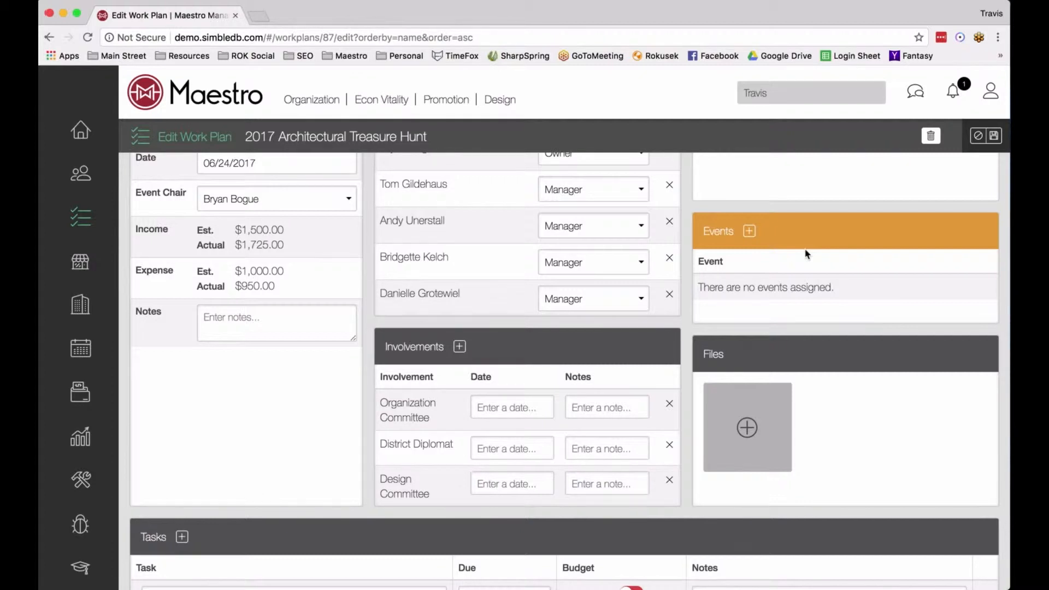
scroll(806, 251, up, 2)
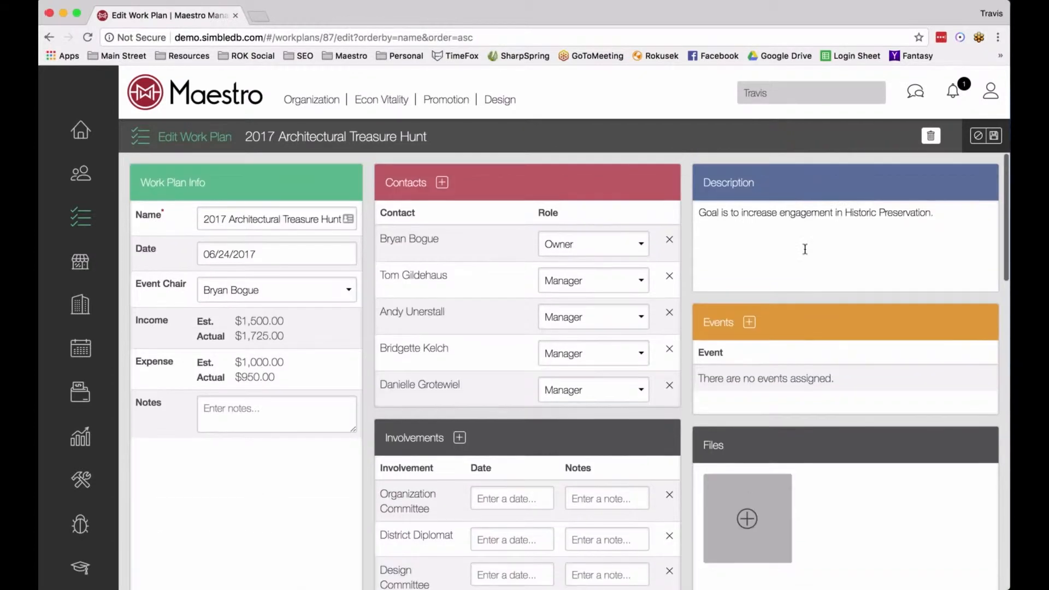
scroll(805, 250, down, 1)
scroll(805, 249, up, 1)
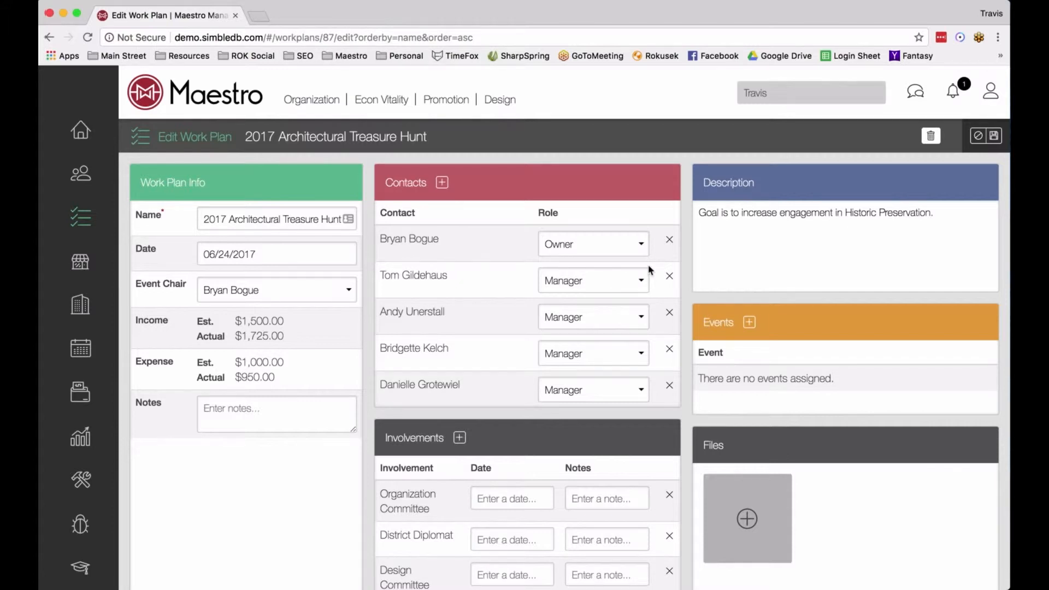
scroll(655, 269, down, 2)
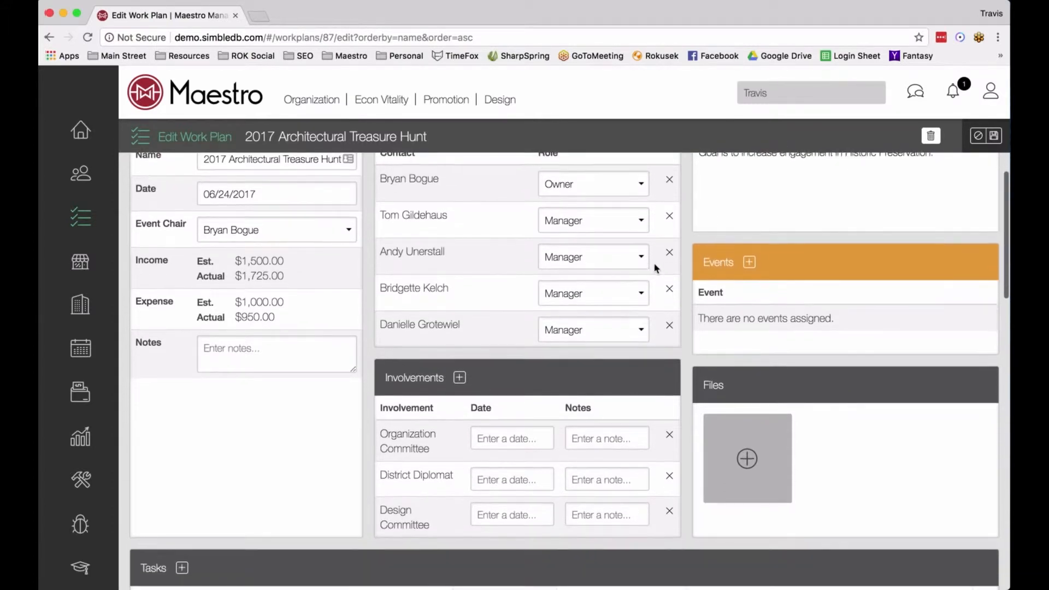
scroll(654, 267, down, 3)
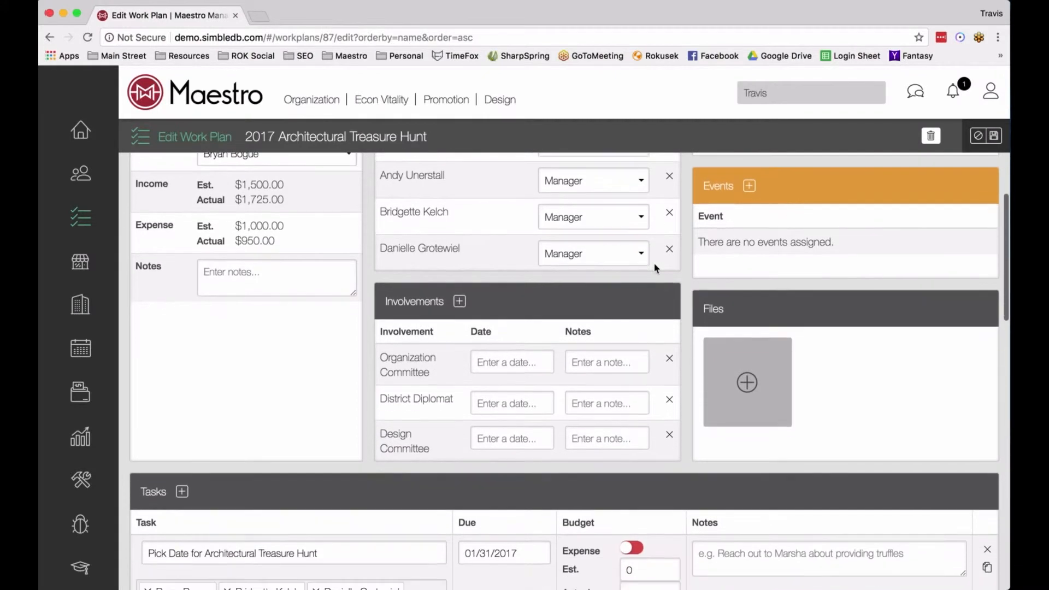
scroll(656, 267, down, 3)
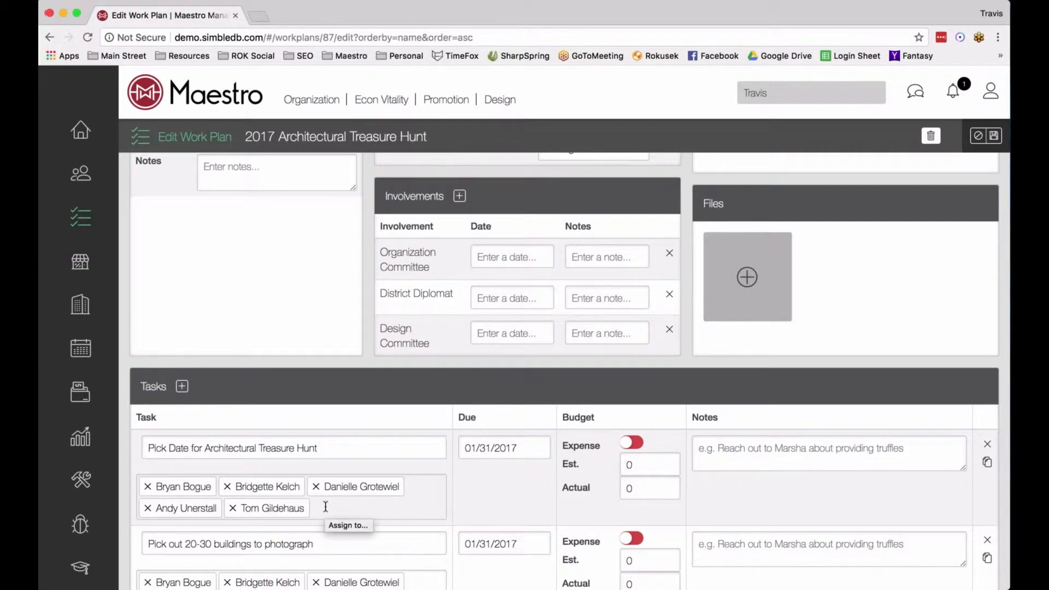
Step: Switch the budget type of the "Pick Date for Architectural Treasure Hunt" task to income and back to expense
click(631, 443)
click(631, 443)
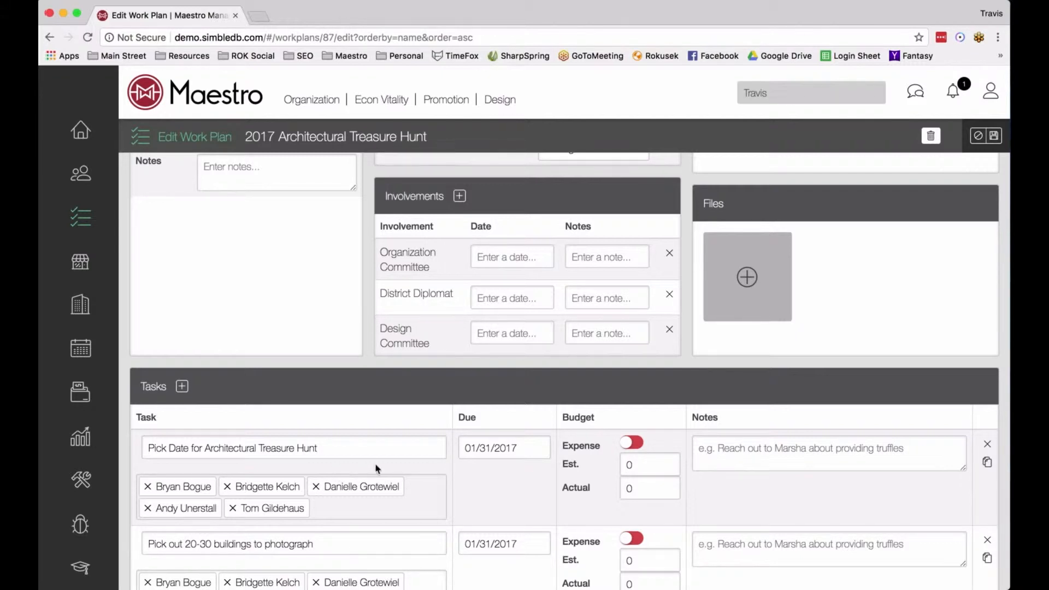
scroll(235, 449, up, 1)
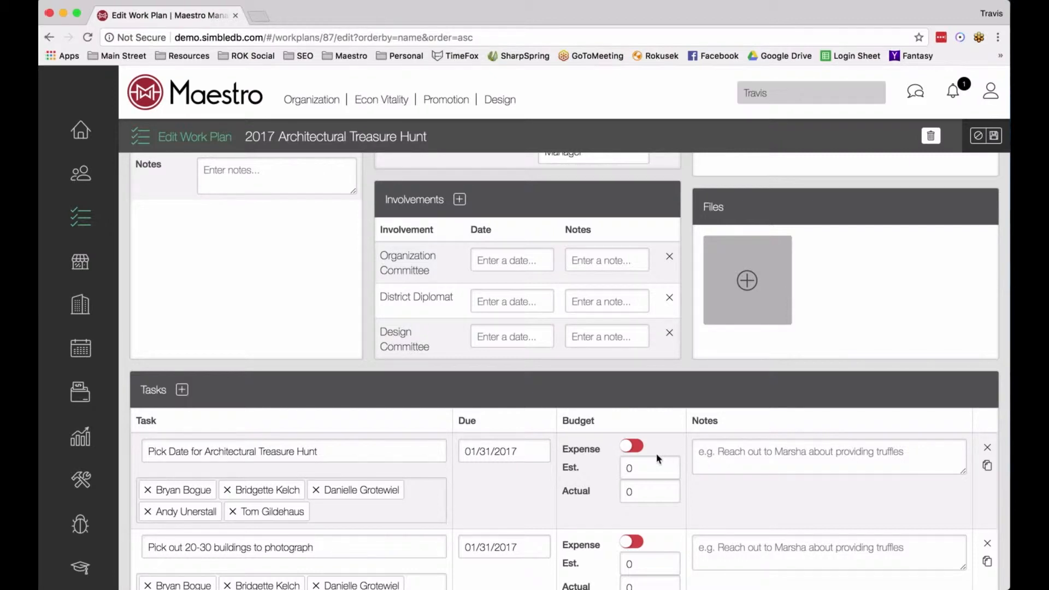
scroll(533, 456, up, 3)
scroll(534, 461, down, 1)
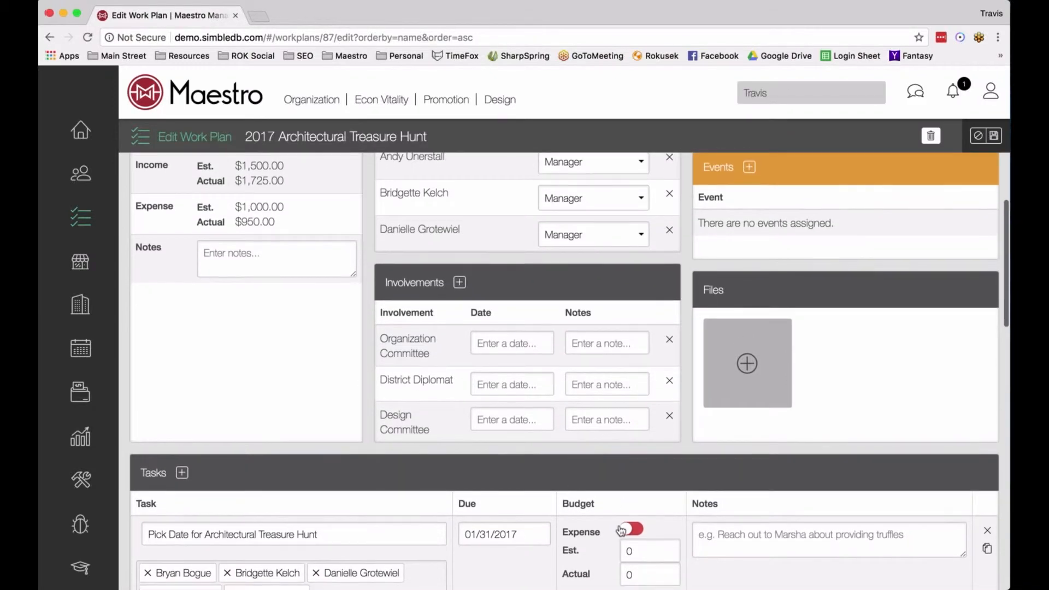
Step: Enter 500 as the estimated expense of the "Pick Date for Architectural Treasure Hunt" task
click(638, 550)
text(500)
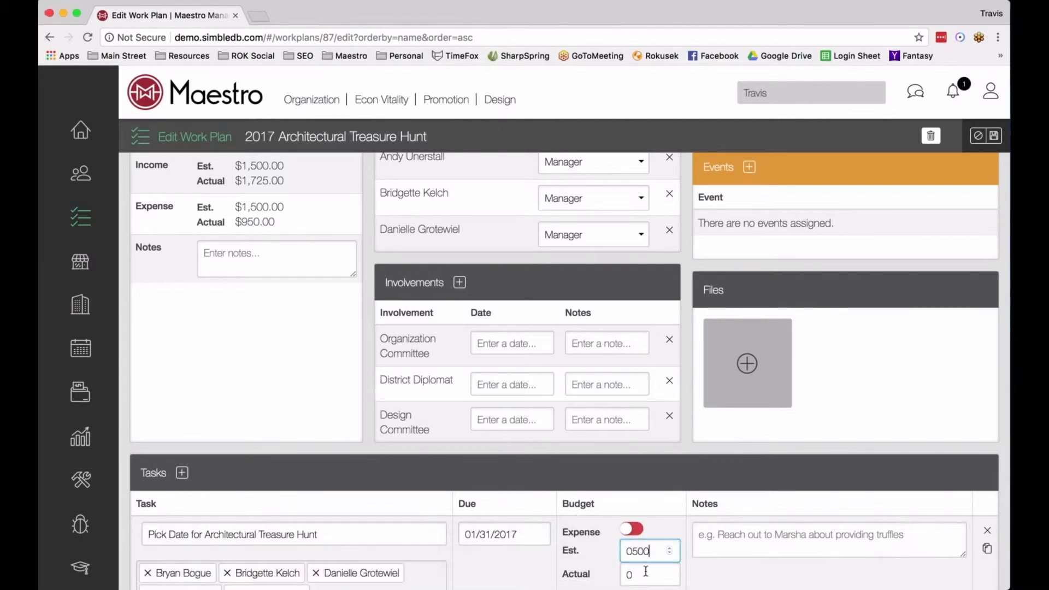
key(Tab)
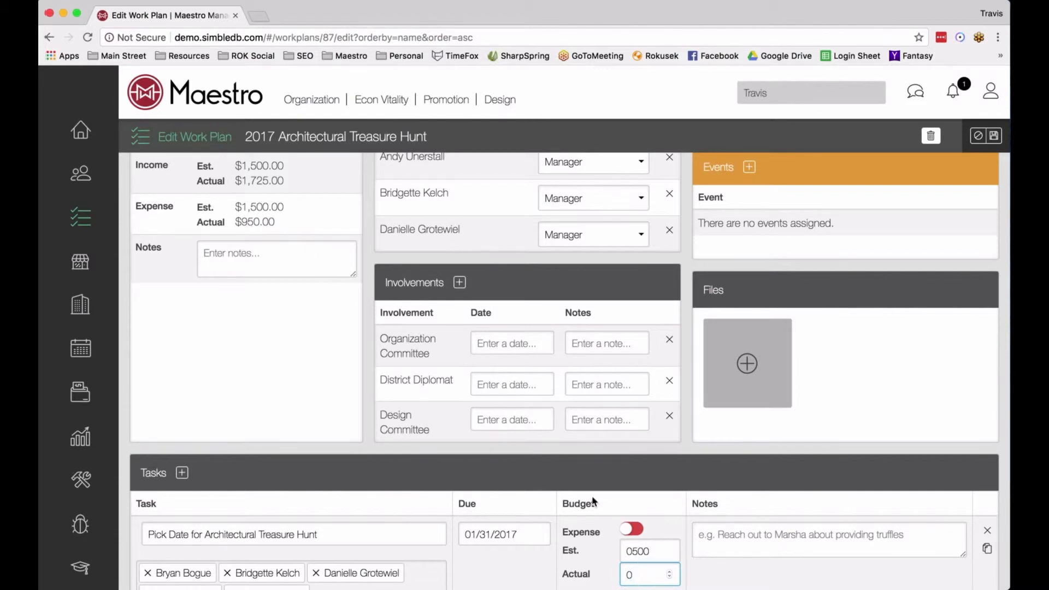
Step: Change the "Pick Date for Architectural Treasure Hunt" task's budget type to income and clear its estimated amount
click(632, 530)
click(633, 530)
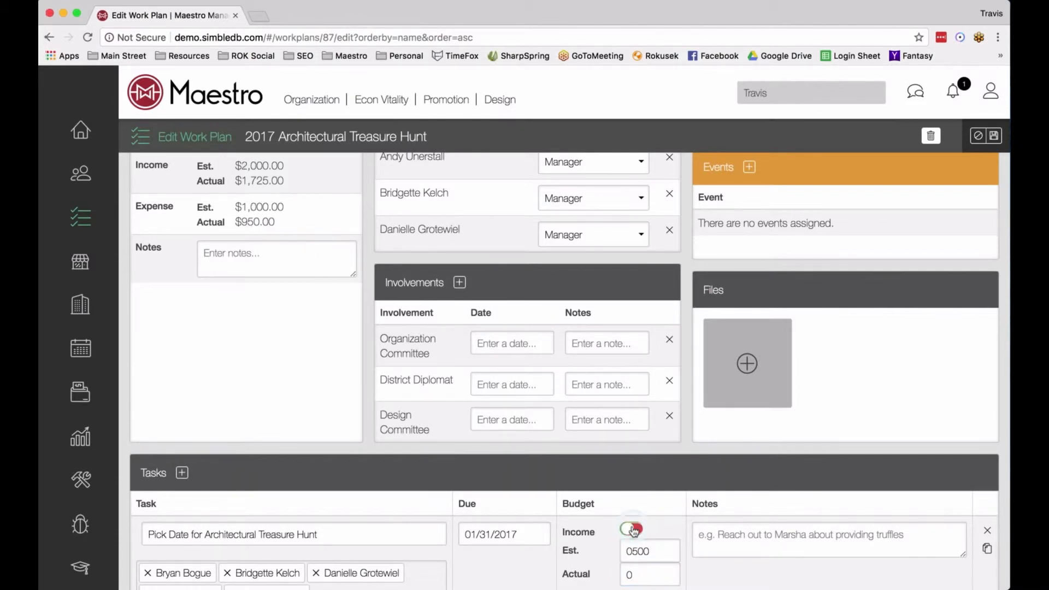
click(633, 530)
click(633, 529)
click(649, 548)
double_click(648, 549)
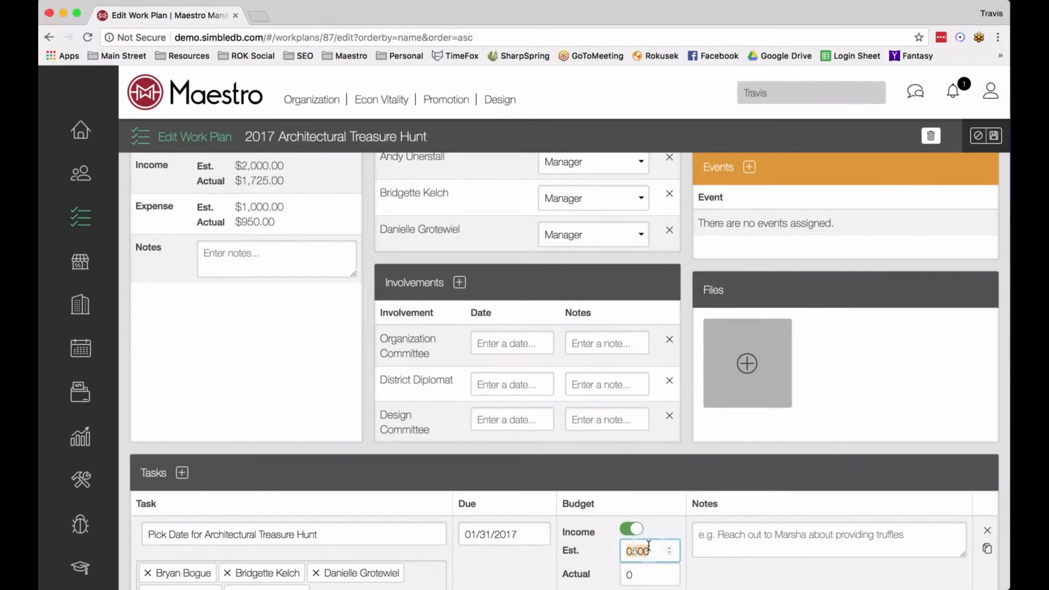
key(BackSpace)
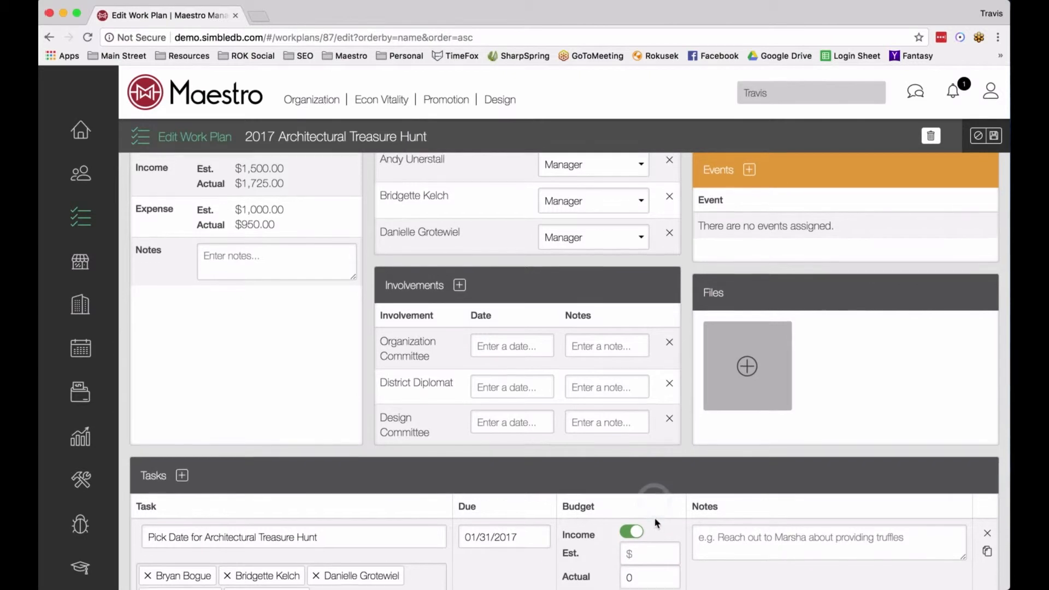
Step: Set the estimated income of the "Pick Date for Architectural Treasure Hunt" task to 25
scroll(656, 523, up, 1)
scroll(656, 522, down, 2)
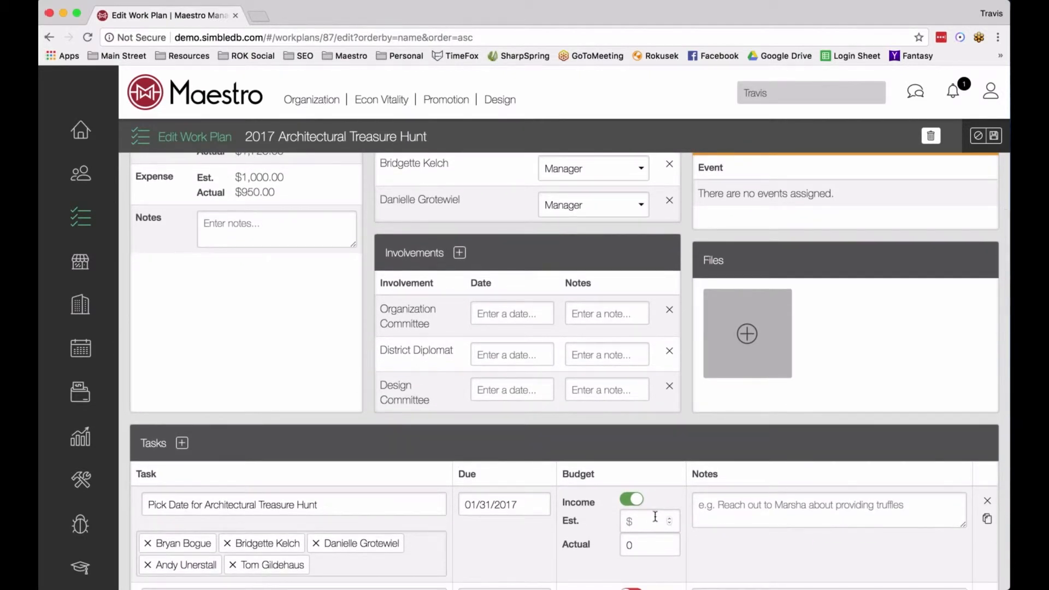
scroll(655, 517, down, 2)
scroll(650, 514, up, 1)
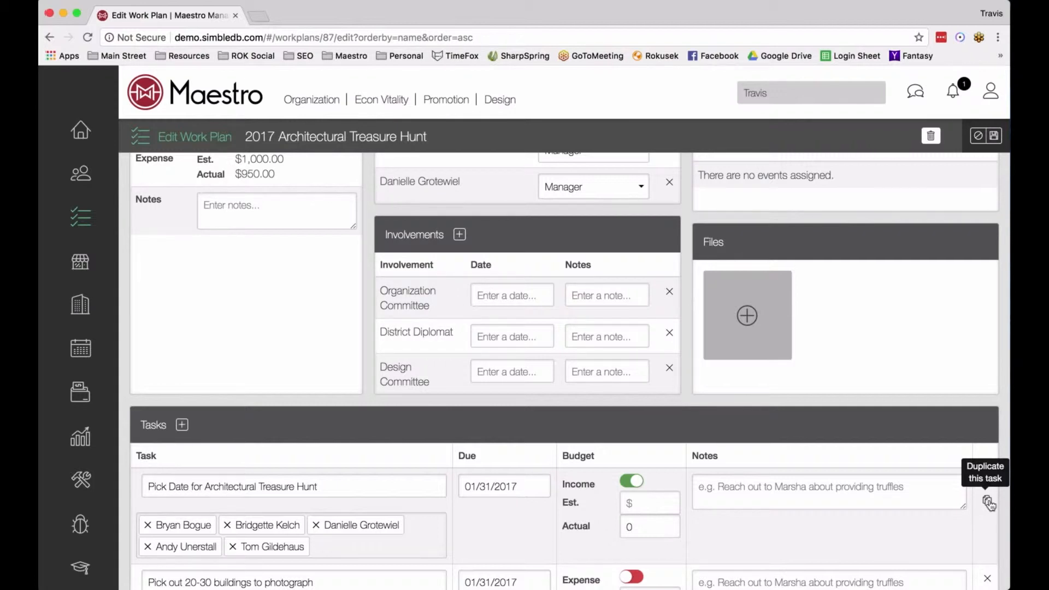
click(642, 504)
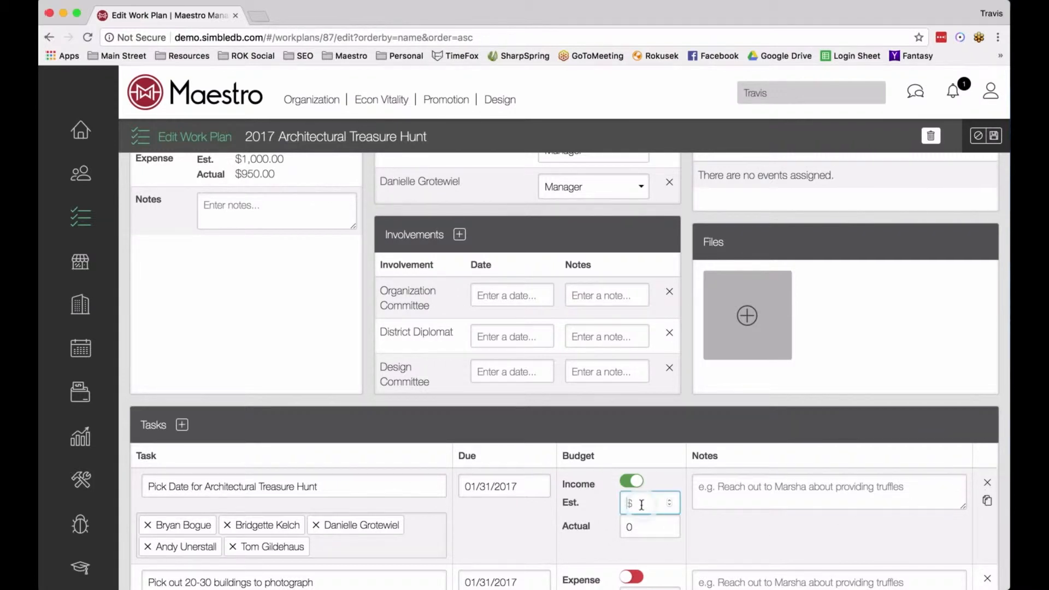
text(25)
Step: Duplicate the "Pick Date for Architectural Treasure Hunt" task and set the copy's due date to 02/25/2017
click(990, 503)
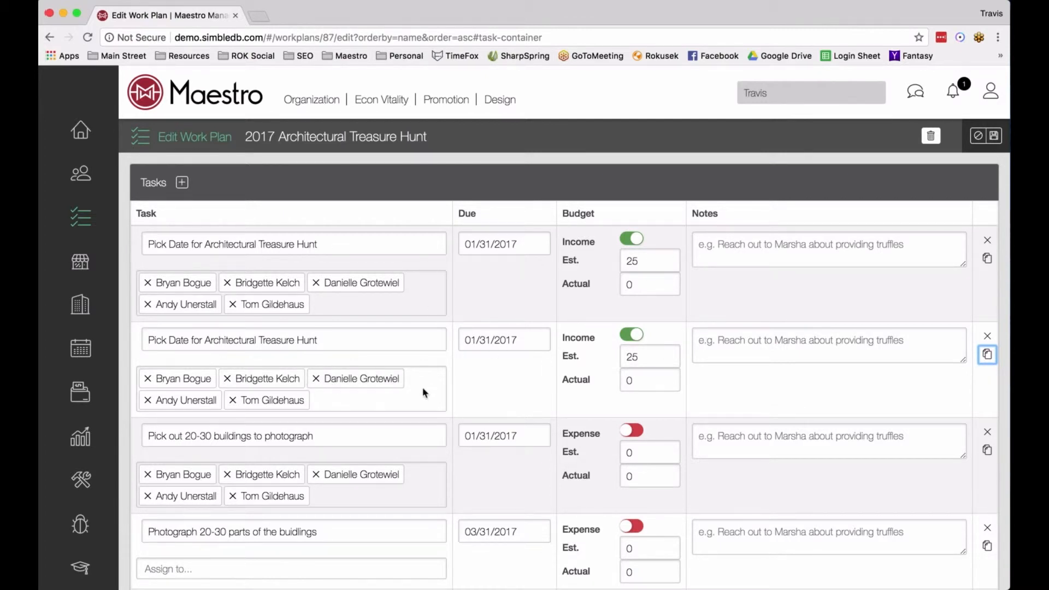
click(494, 341)
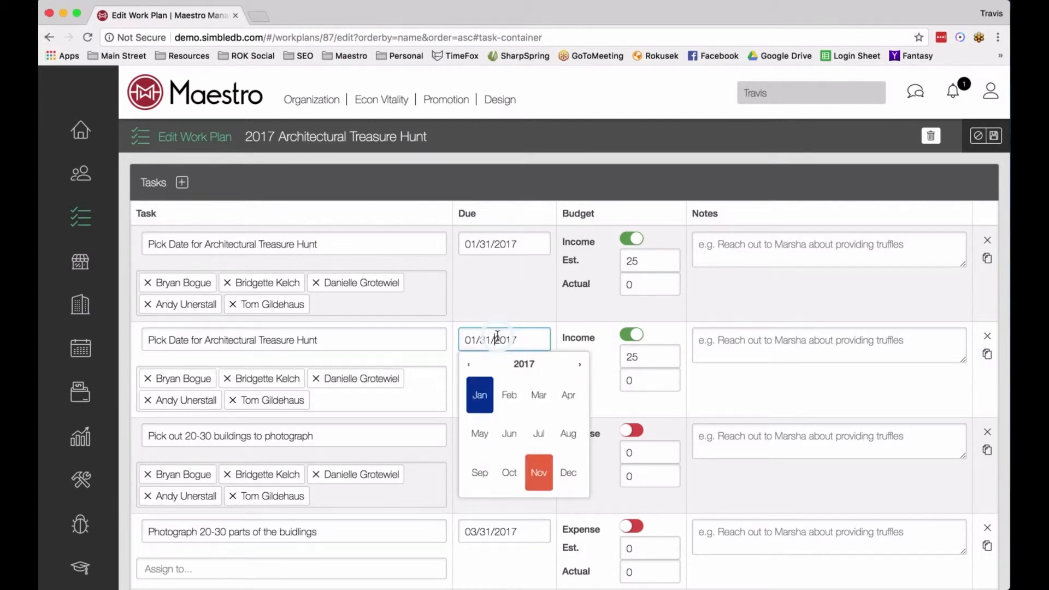
click(508, 392)
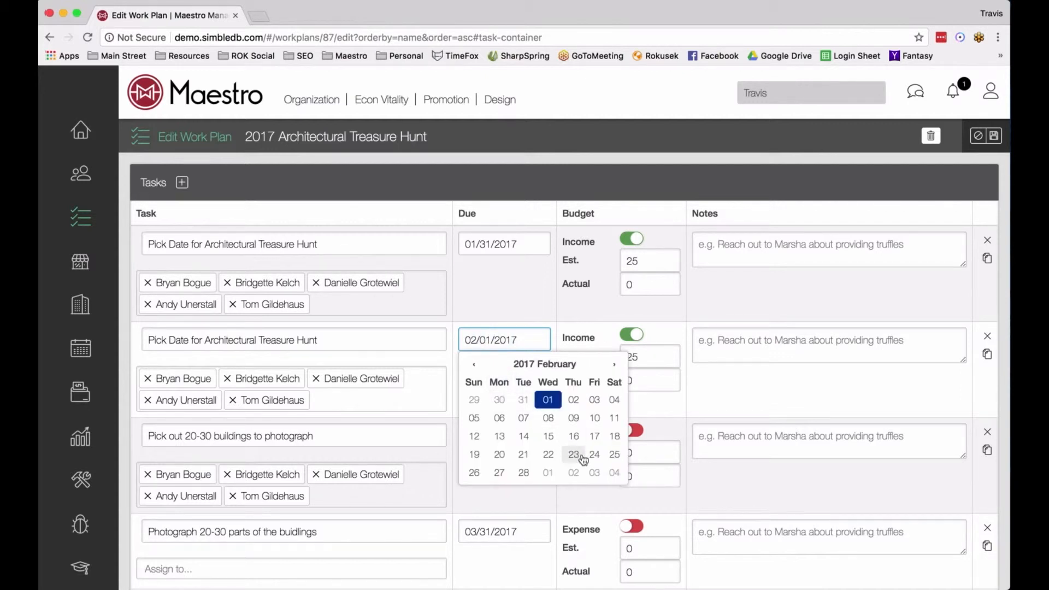
click(615, 455)
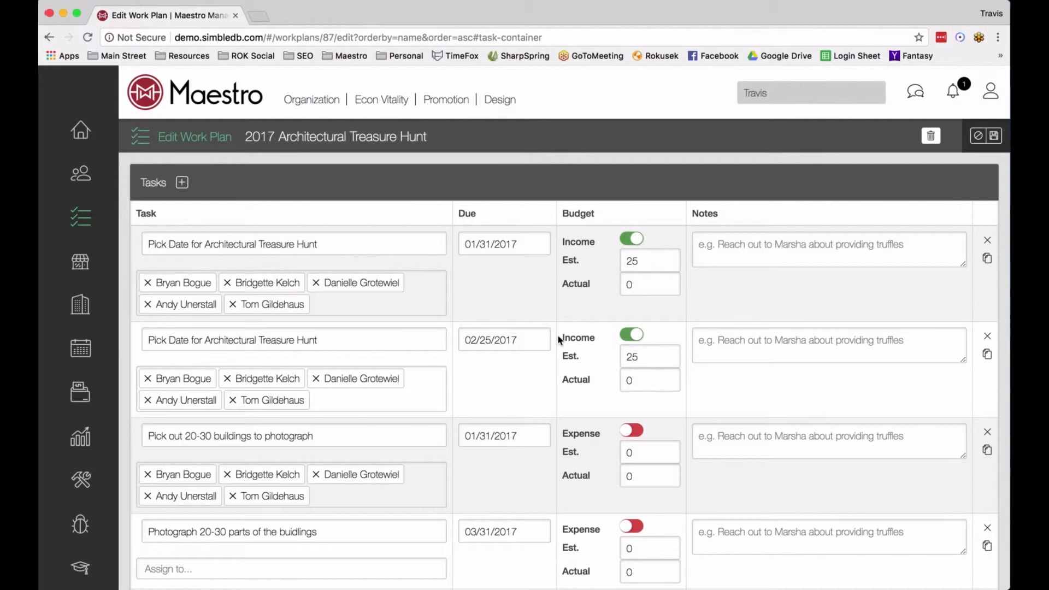
Step: Remove the duplicated "Pick Date for Architectural Treasure Hunt" task due 02/25/2017 from the task list
click(985, 338)
click(985, 339)
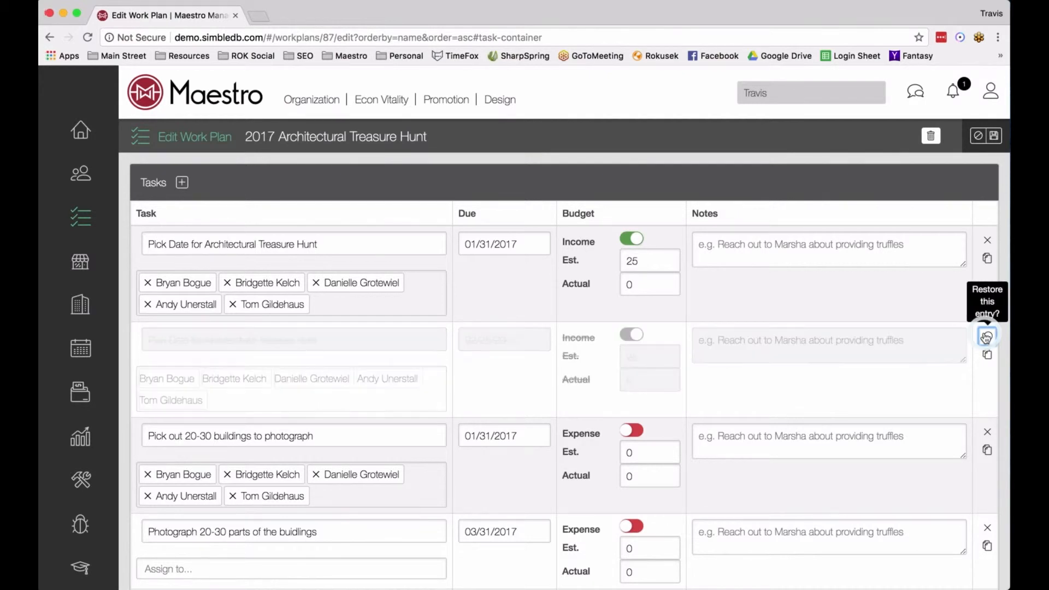
scroll(860, 367, up, 1)
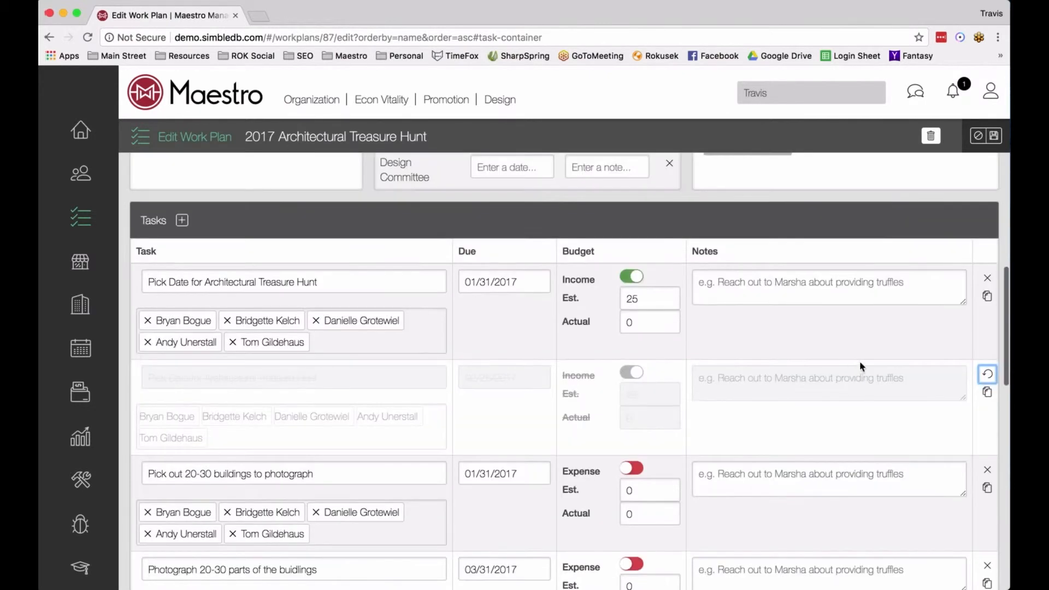
Step: Save the edited work plan and go to its task list
click(995, 136)
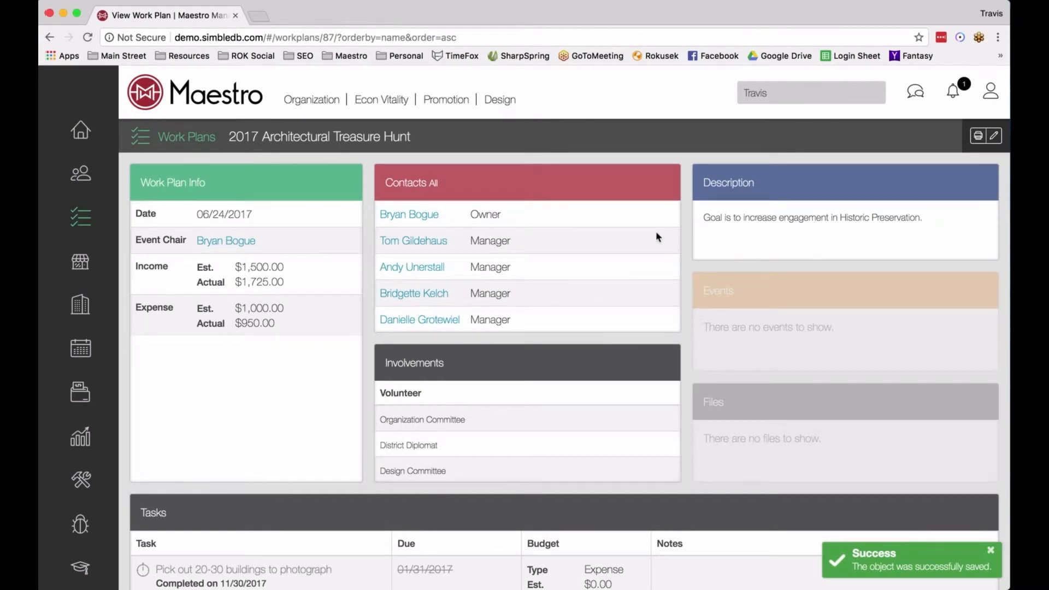
scroll(656, 231, down, 5)
scroll(249, 300, down, 1)
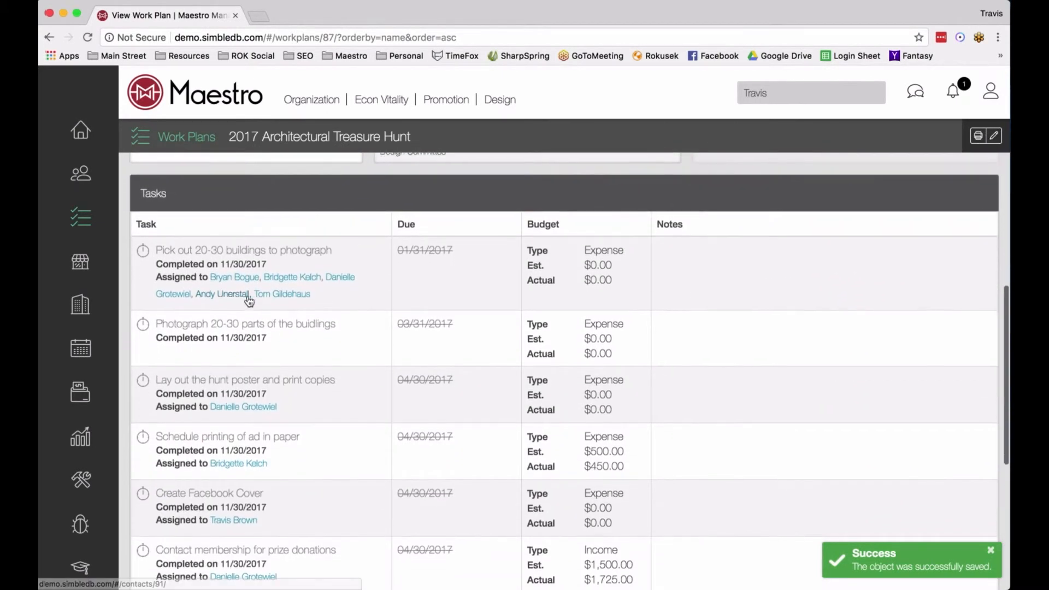
scroll(232, 302, up, 1)
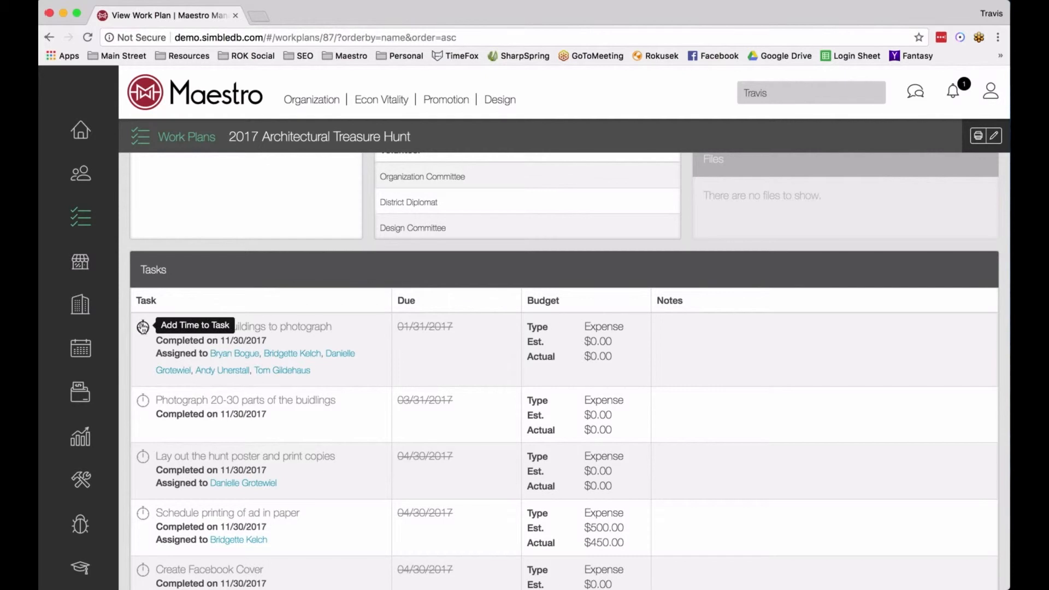
Step: Mark the completed "Pick out 20-30 buildings to photograph" task as incomplete
click(143, 327)
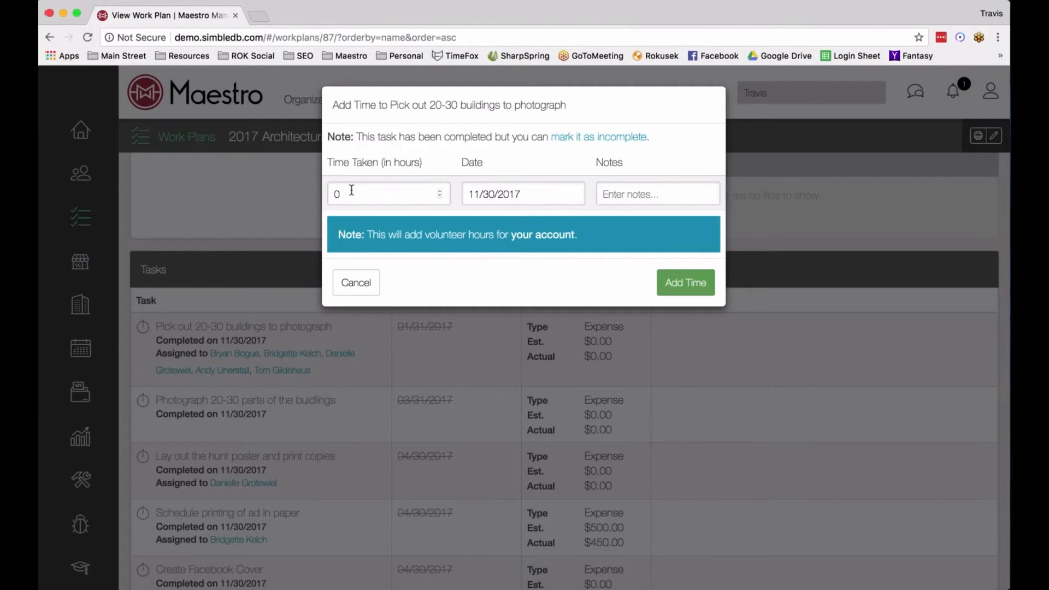
click(503, 196)
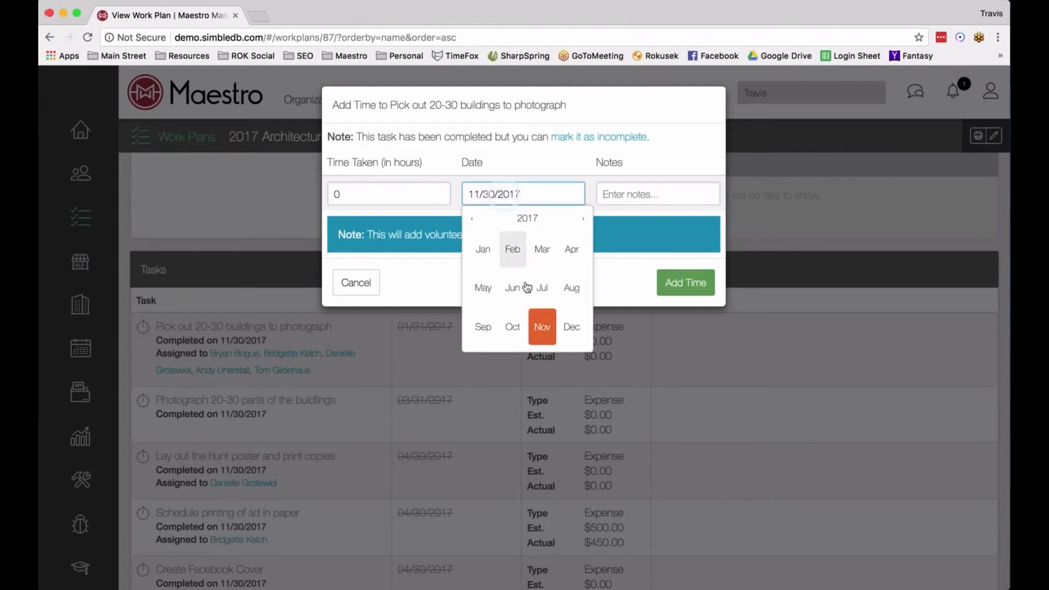
click(349, 226)
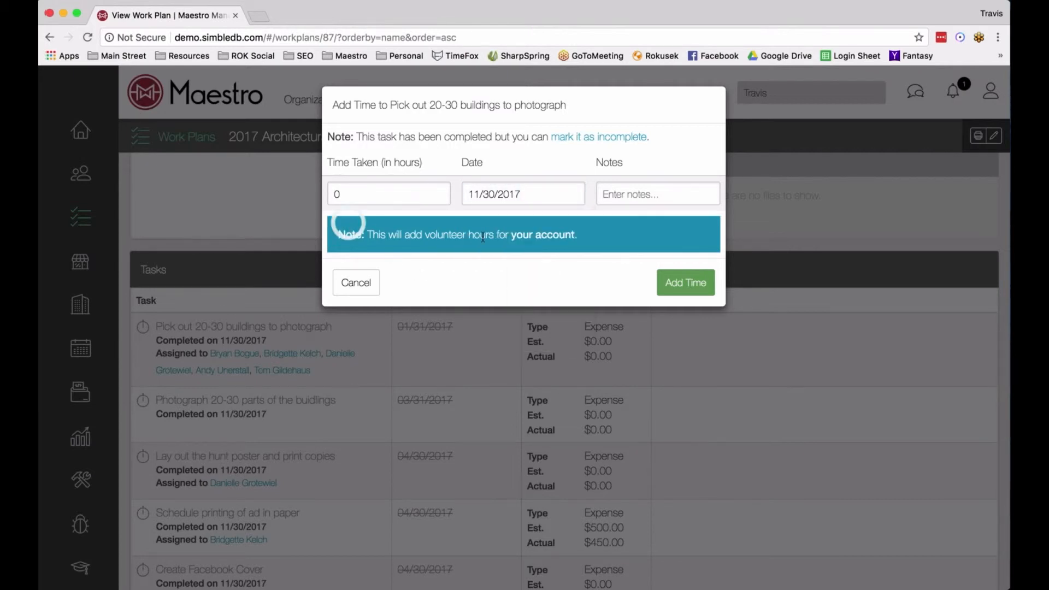
click(584, 141)
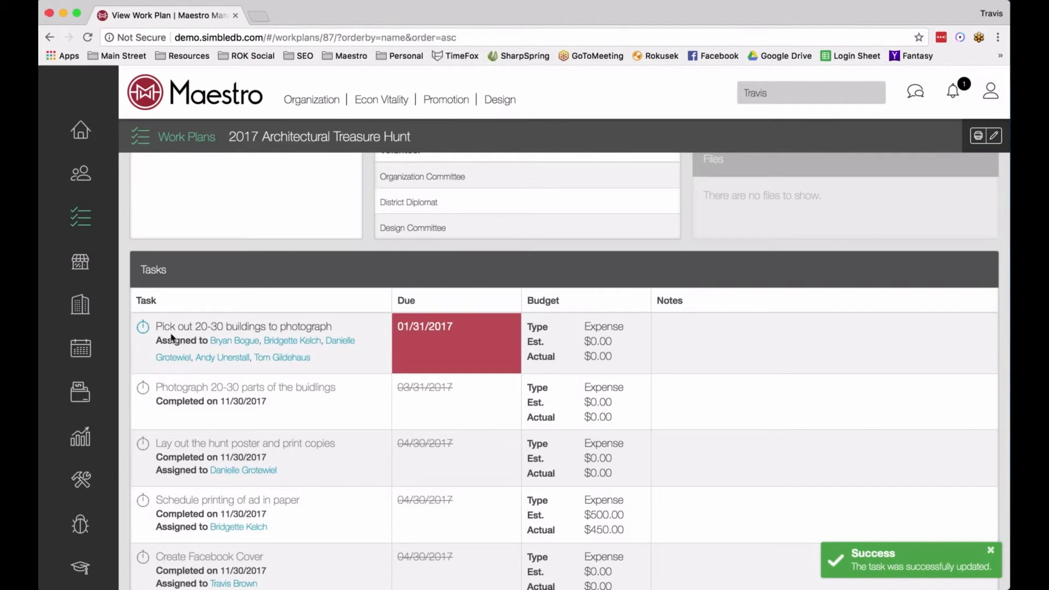
Step: Log 1 hour on the "Pick out 20-30 buildings to photograph" task, dated 11/30/2017, leaving it incomplete
click(144, 328)
click(376, 169)
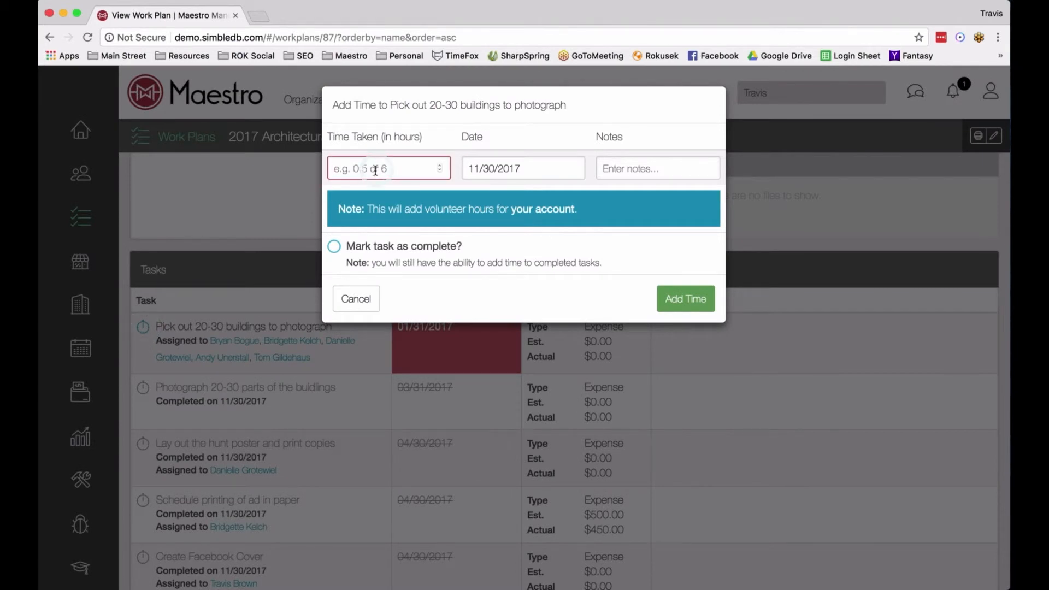
text(1)
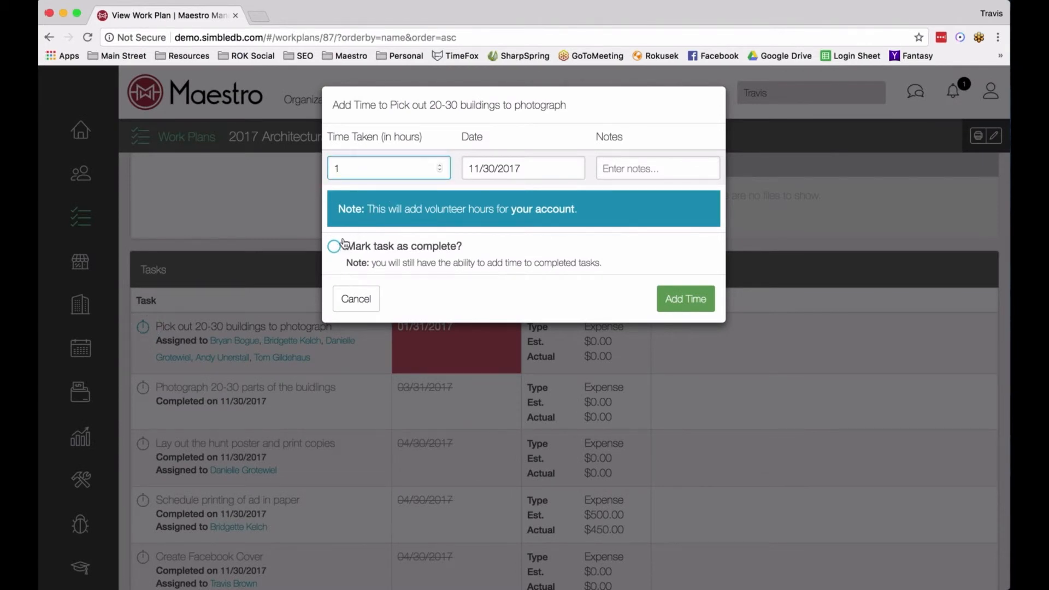
click(687, 299)
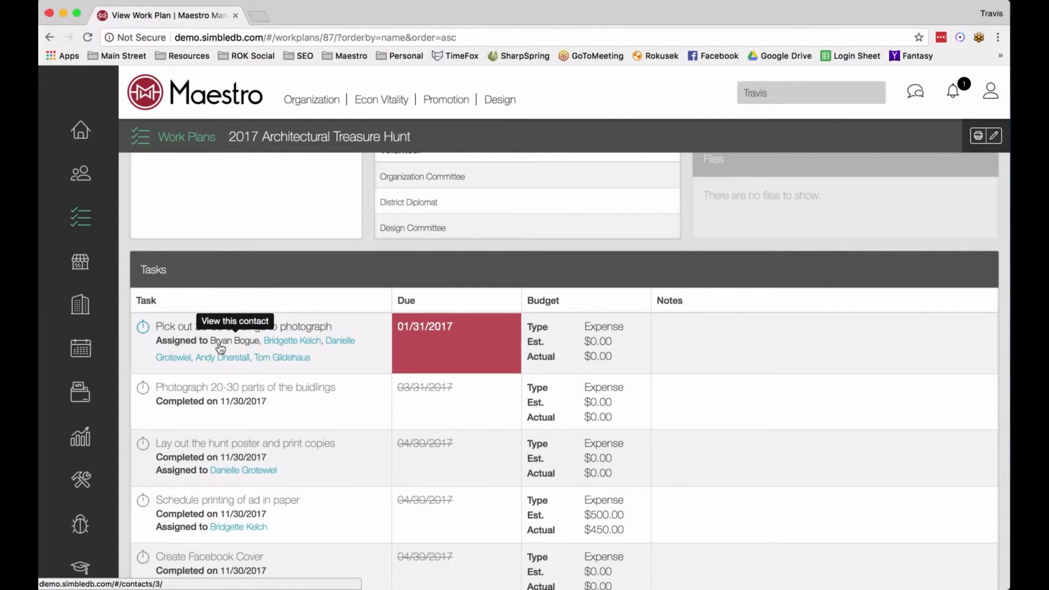
Step: Log 2 hours dated 11/30/2017 on the "Pick out 20-30 buildings to photograph" task and mark it as complete
click(143, 327)
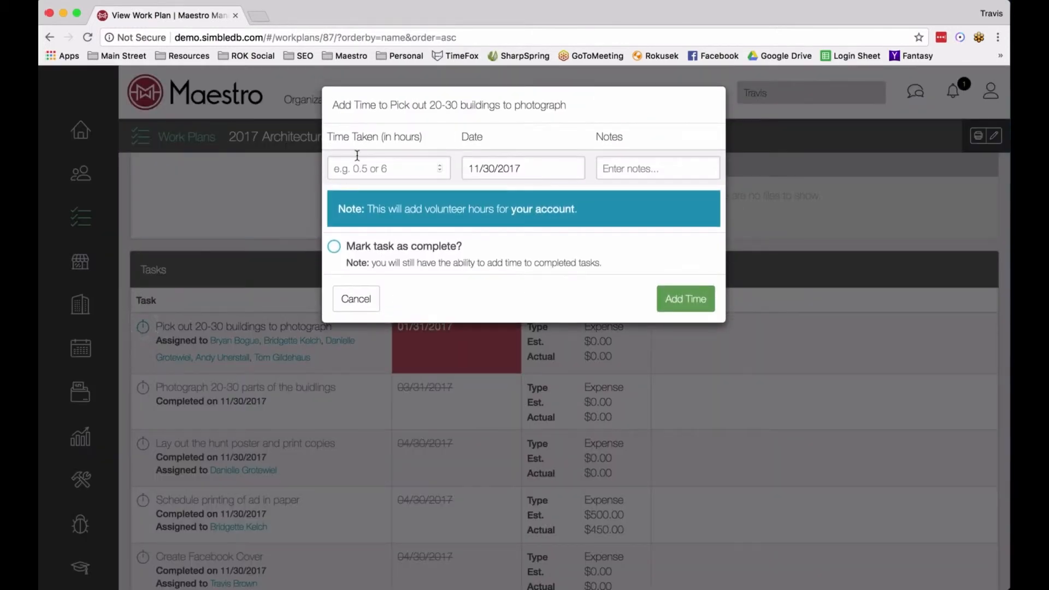
click(352, 167)
text(2)
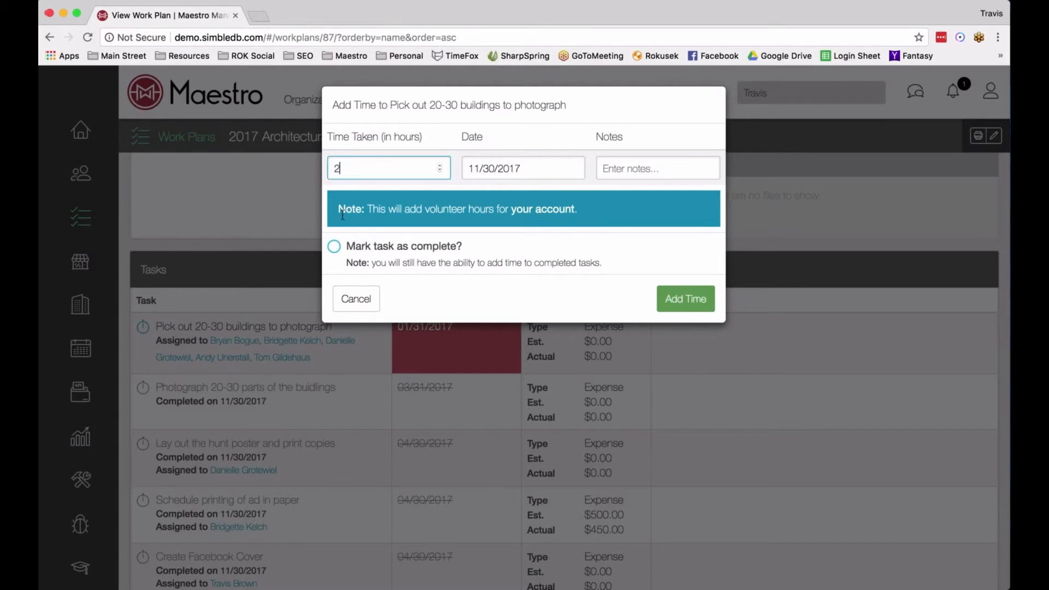
click(334, 246)
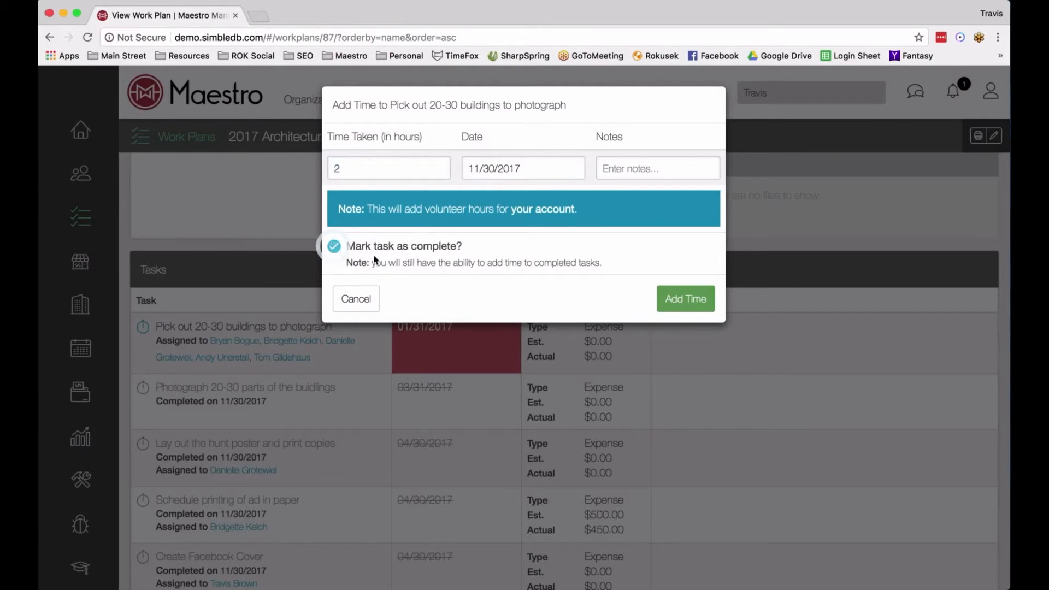
click(677, 303)
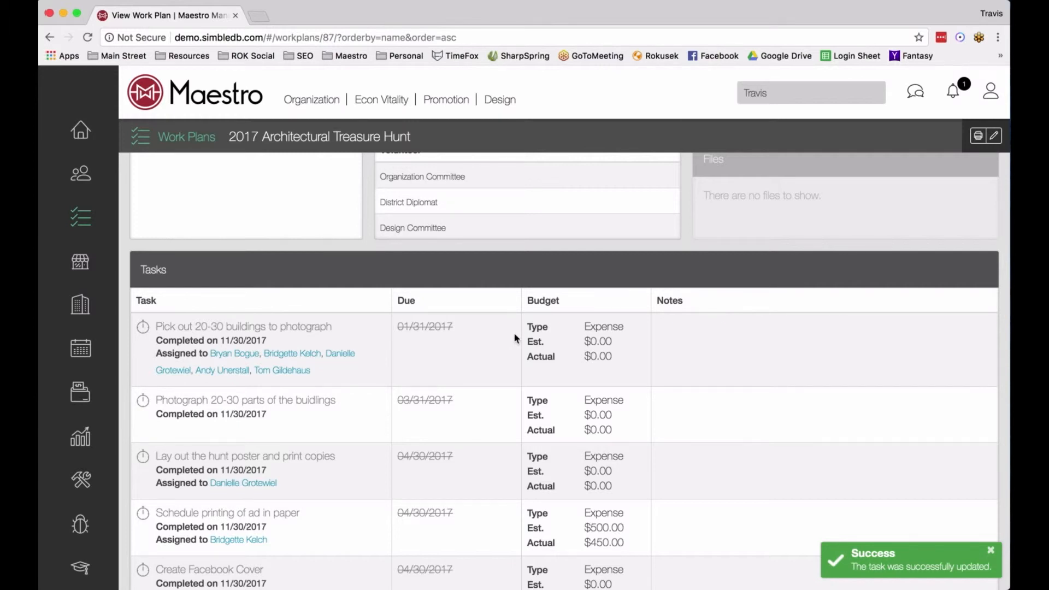
Step: Return to the list of all work plans and start cloning a work plan
scroll(516, 338, up, 5)
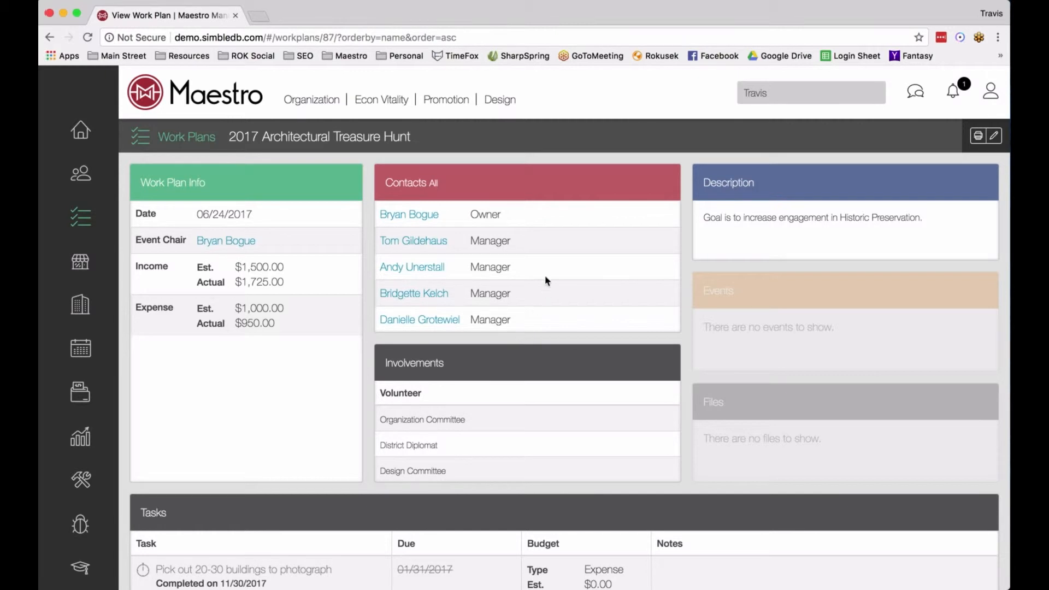
click(83, 221)
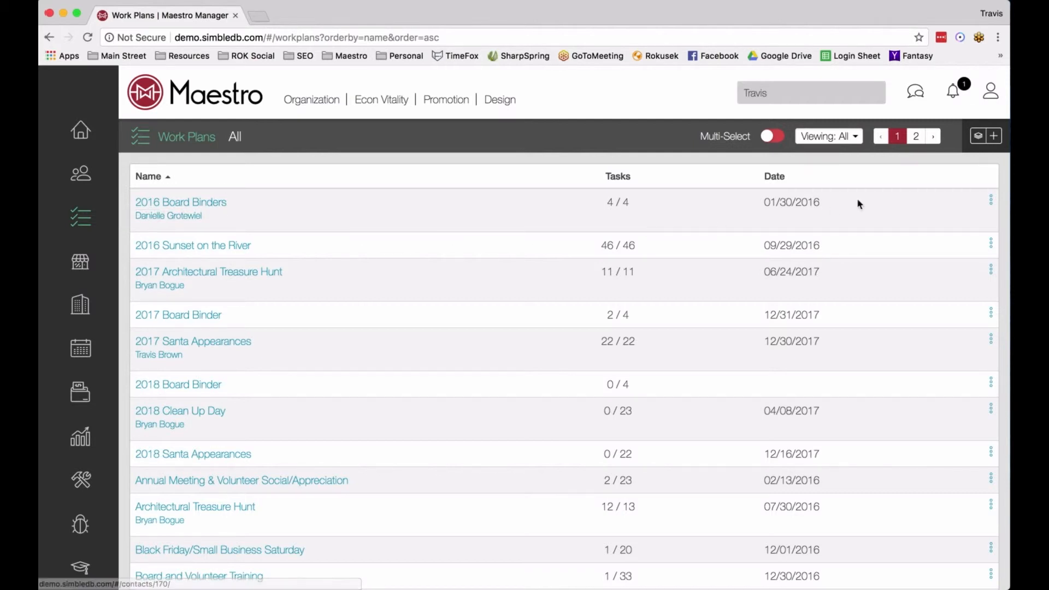
click(977, 140)
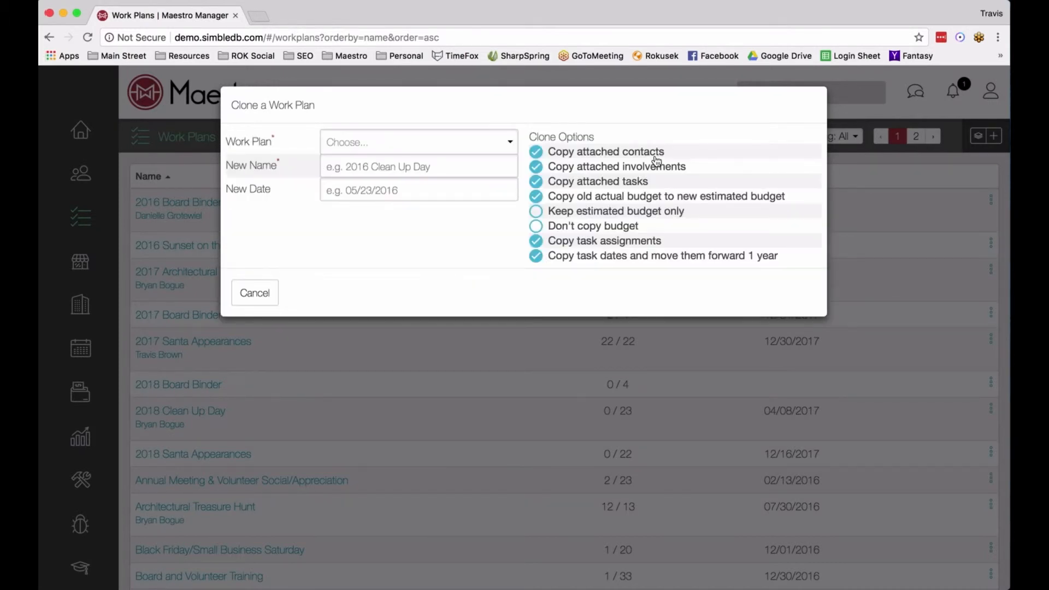
Step: Name the cloned work plan "2018 Architectural Treasure Hunt"
click(348, 143)
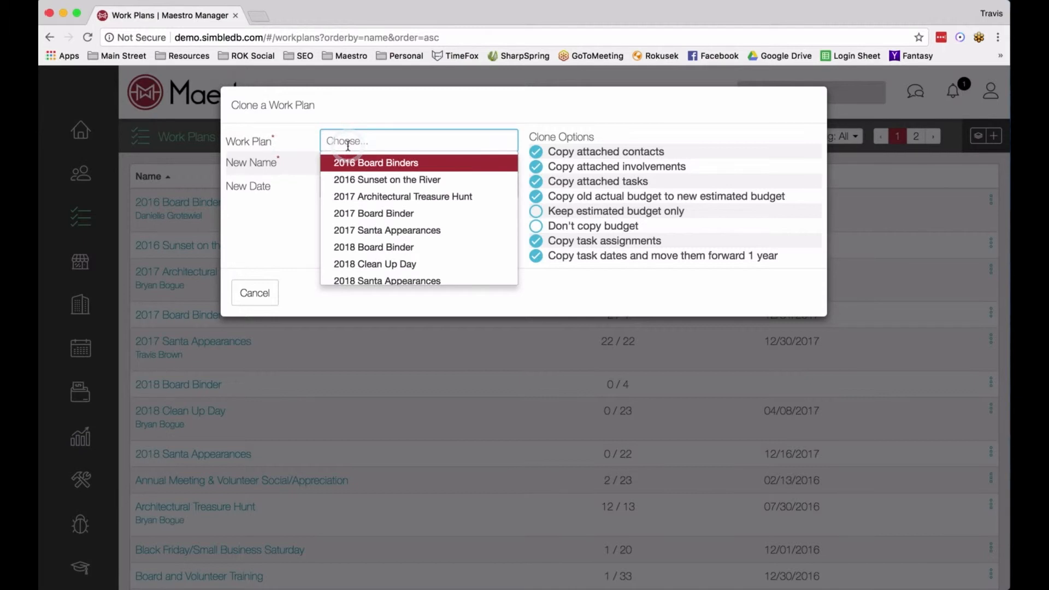
text(2018)
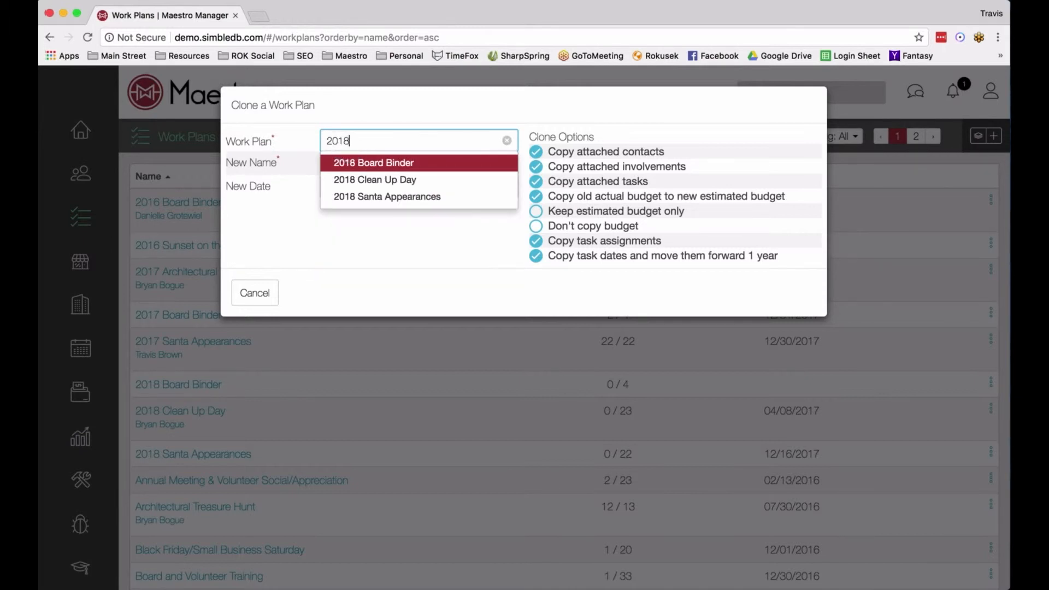
text( A)
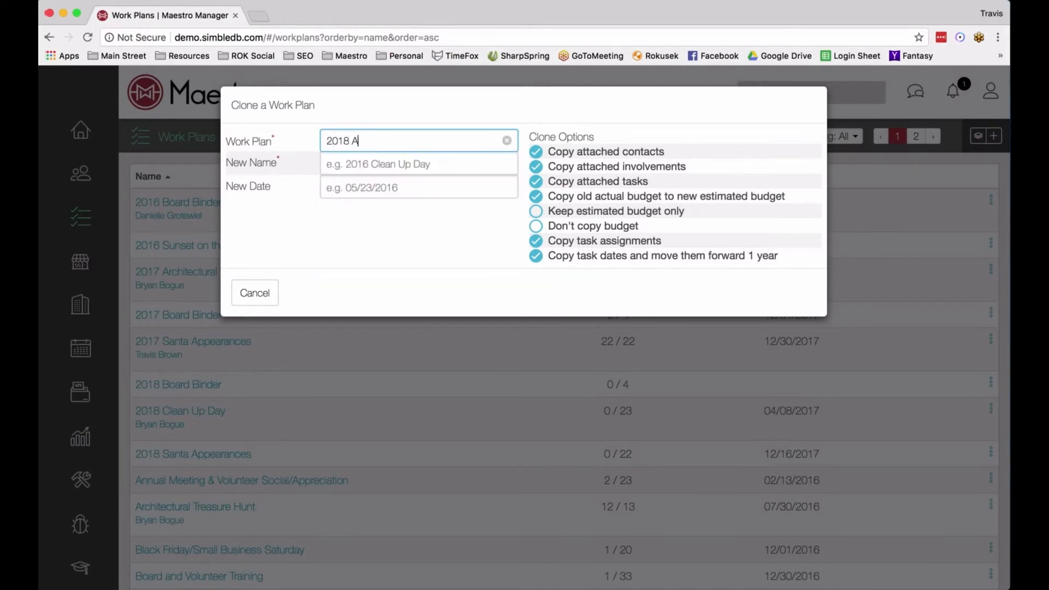
text(rchitectural Treasure Hunt)
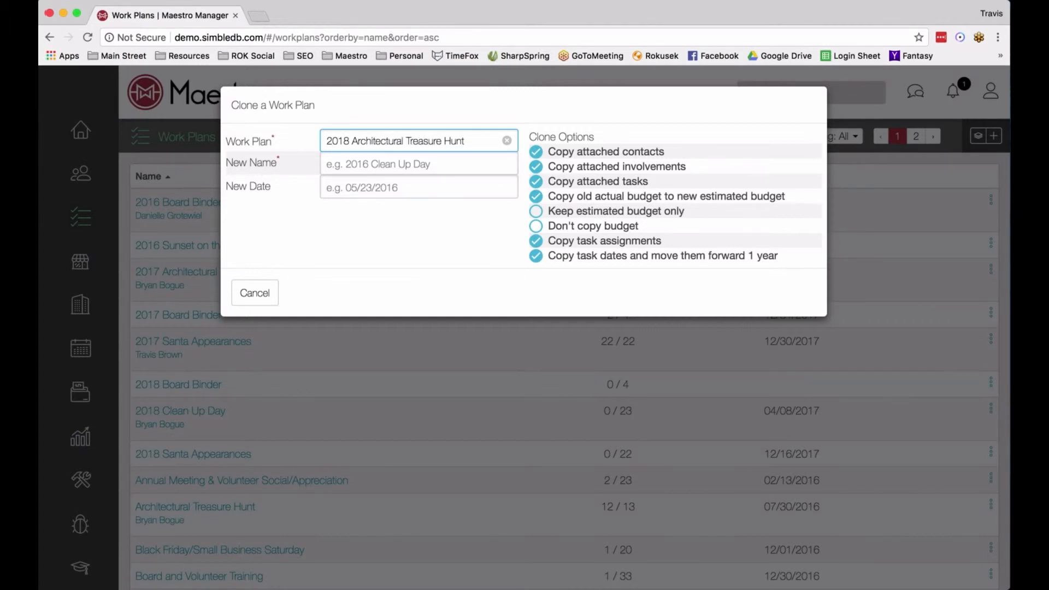
click(373, 165)
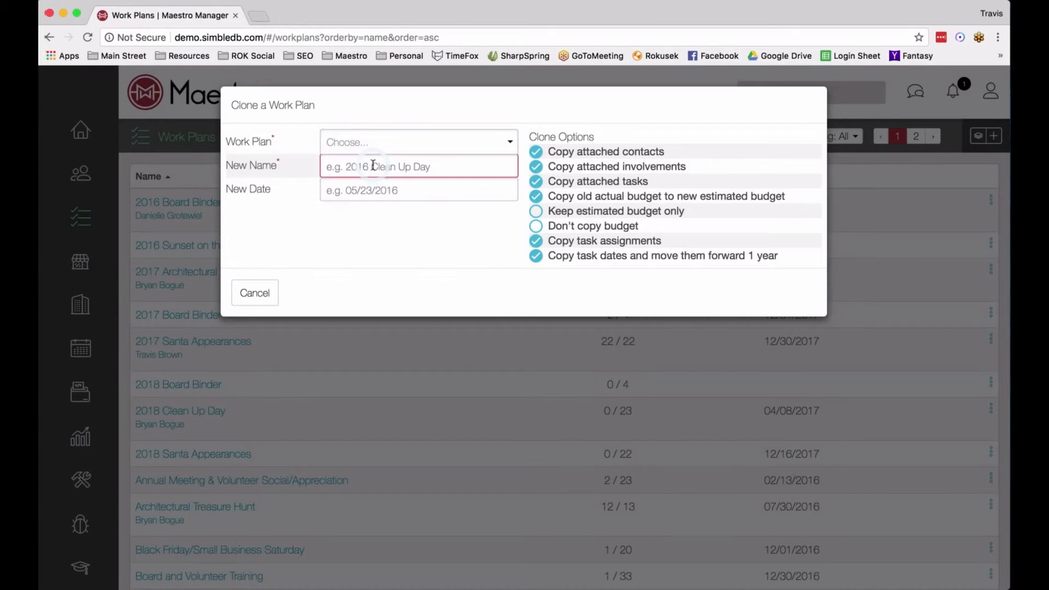
click(368, 142)
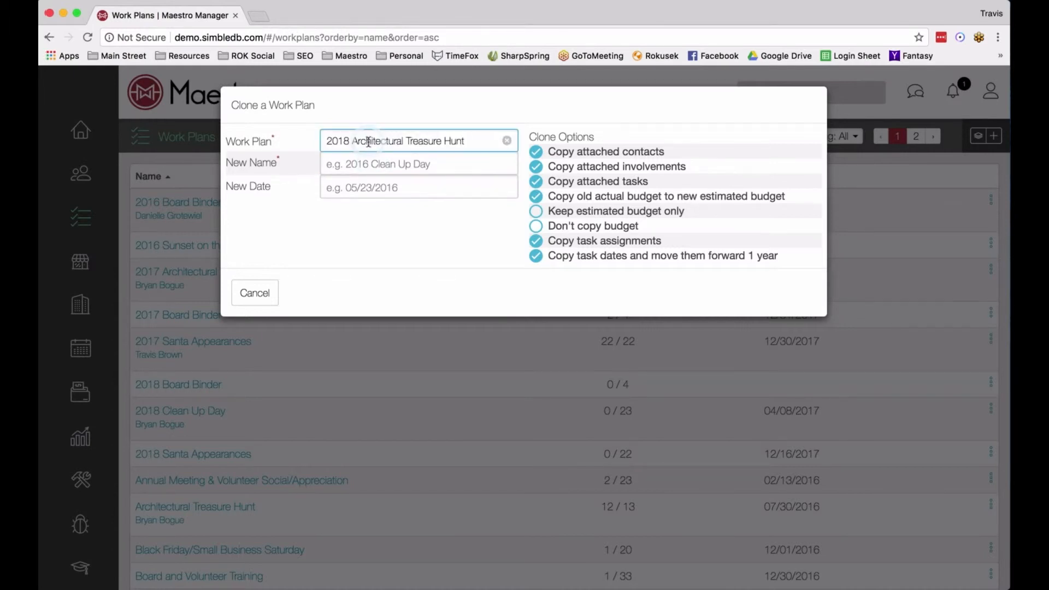
triple_click(382, 138)
key(super+c)
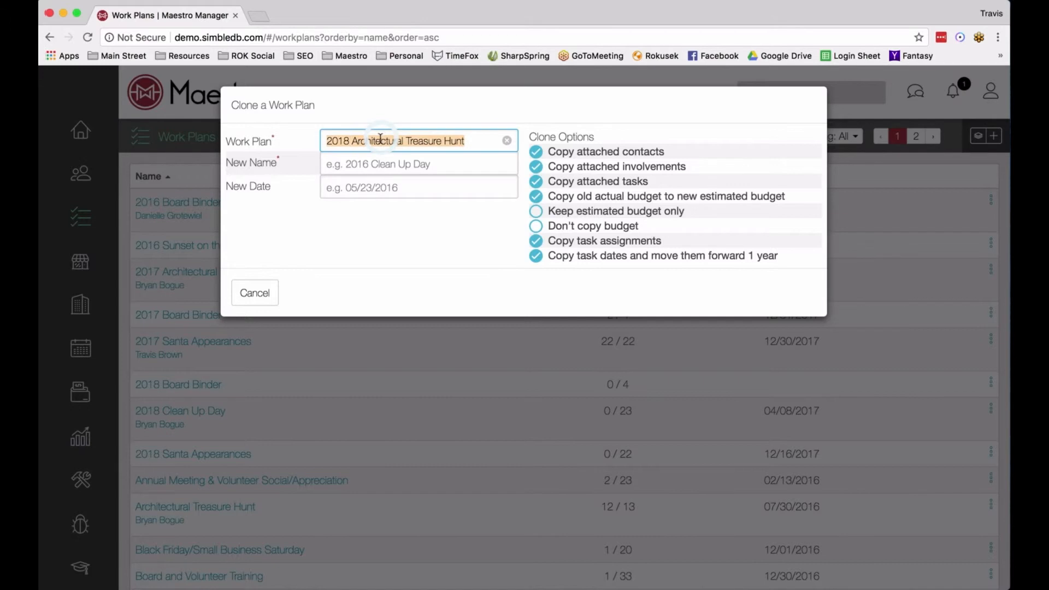
key(BackSpace)
click(382, 162)
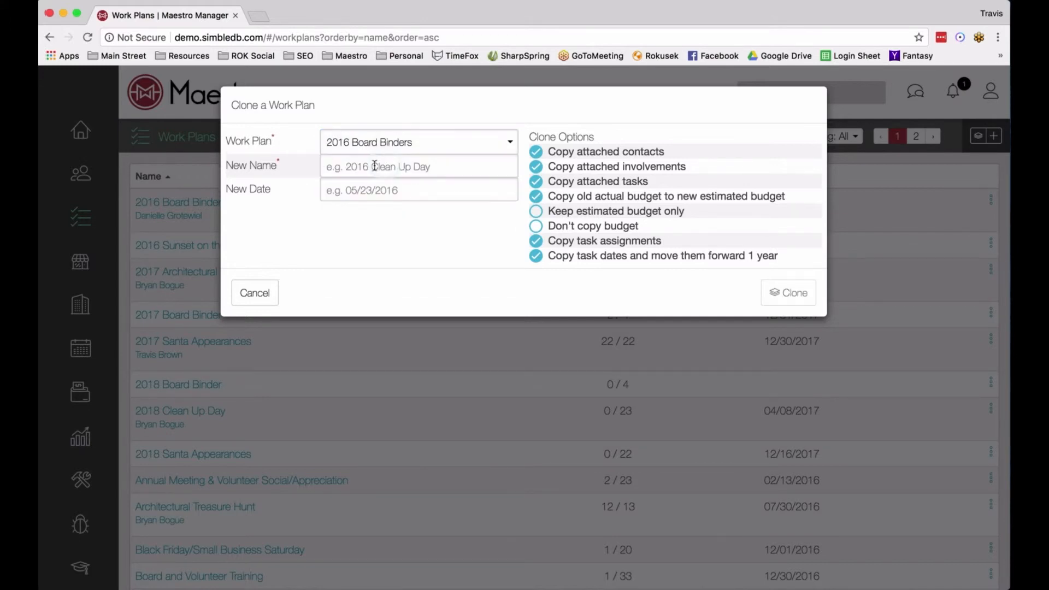
click(375, 166)
key(super+v)
Step: Choose 2017 Architectural Treasure Hunt as the work plan to clone and set the new date to 06/24/2017
click(369, 141)
click(372, 146)
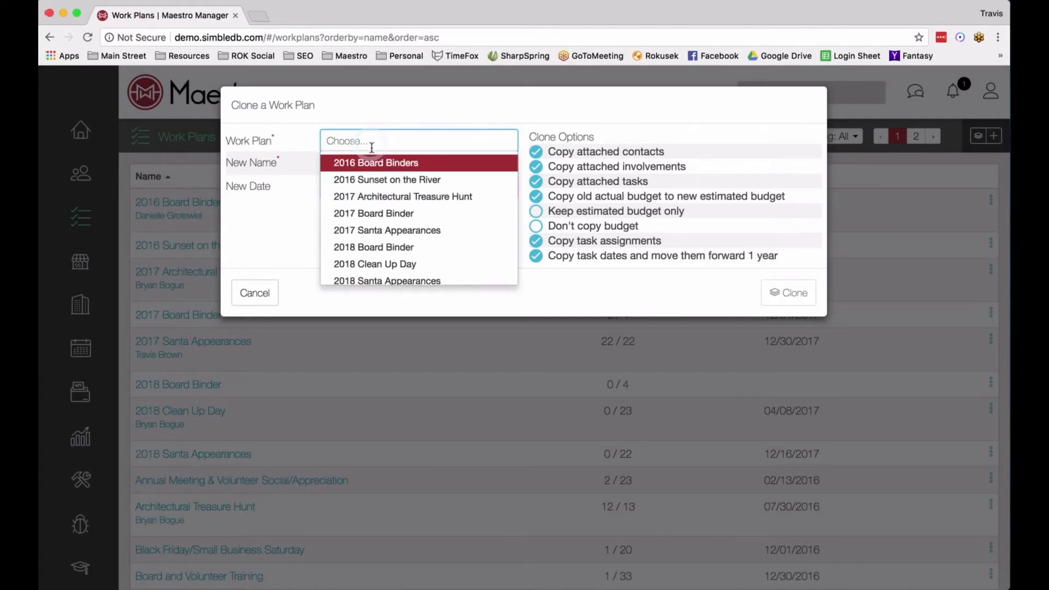
click(382, 196)
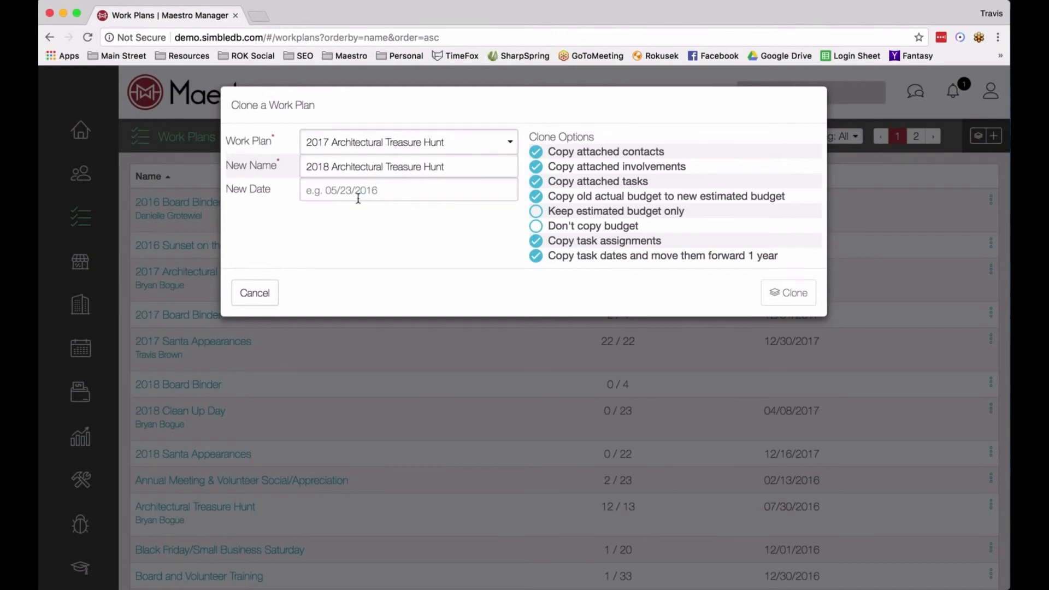
click(358, 191)
click(360, 284)
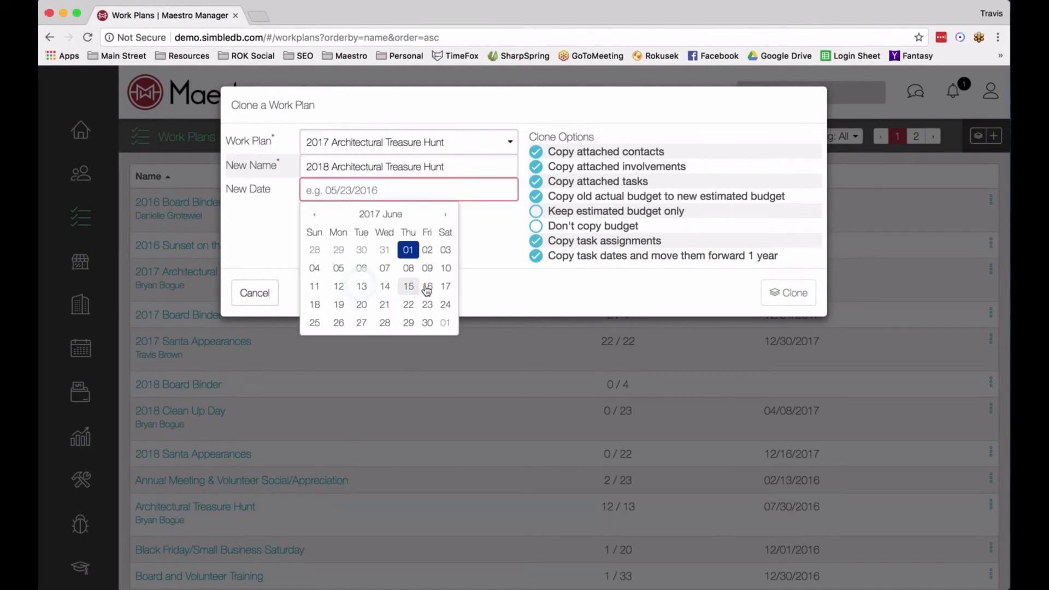
click(445, 304)
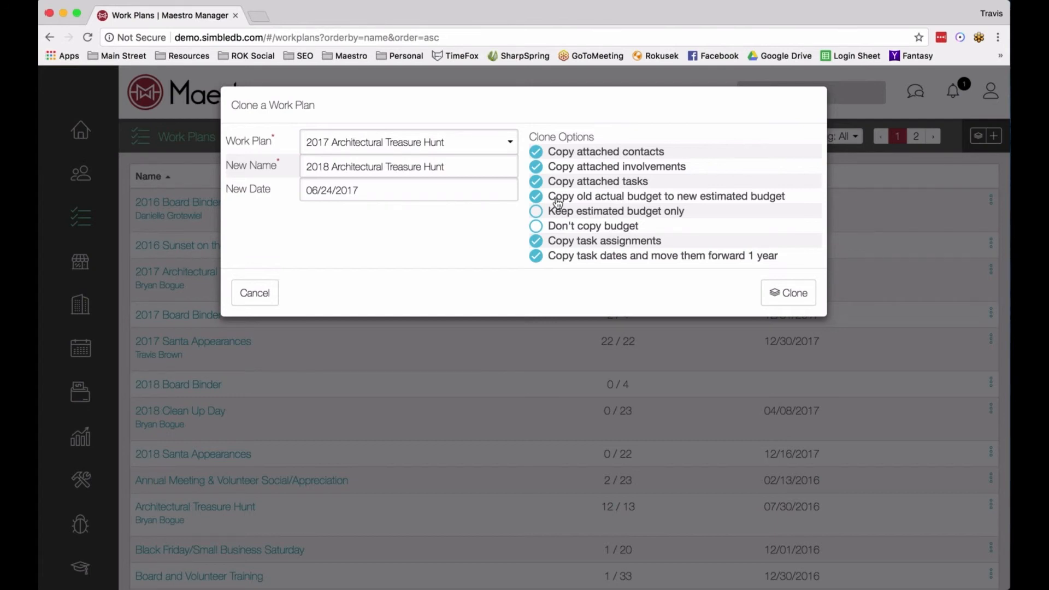
Step: Create the clone with the old actual budget copied to the new estimated budget
click(542, 213)
click(539, 198)
click(788, 293)
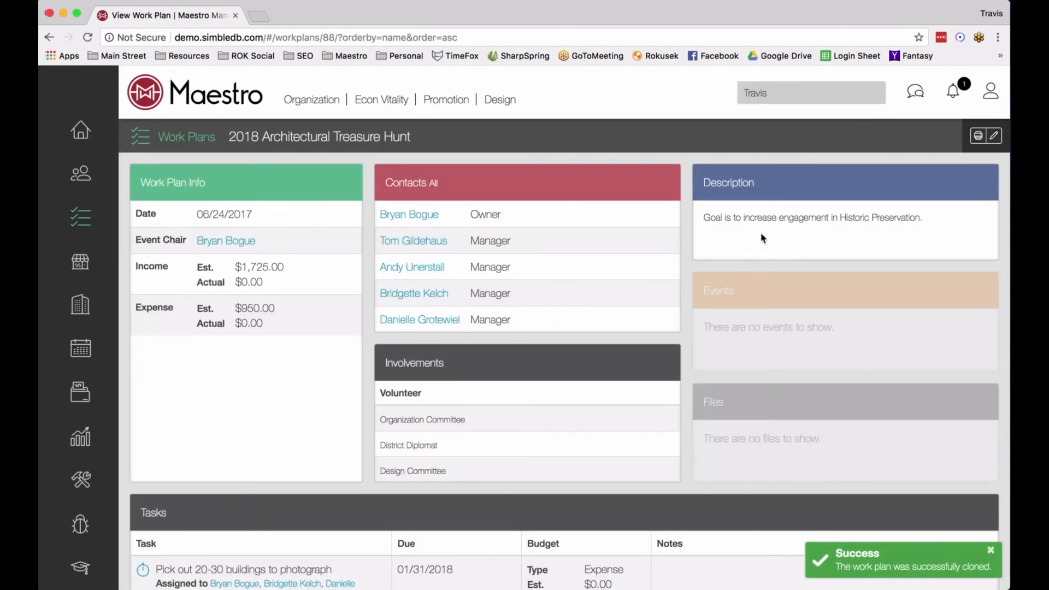
Step: Review the due dates, assignments and budgets of the tasks in the cloned 2018 Architectural Treasure Hunt work plan
scroll(763, 235, down, 5)
scroll(762, 239, down, 7)
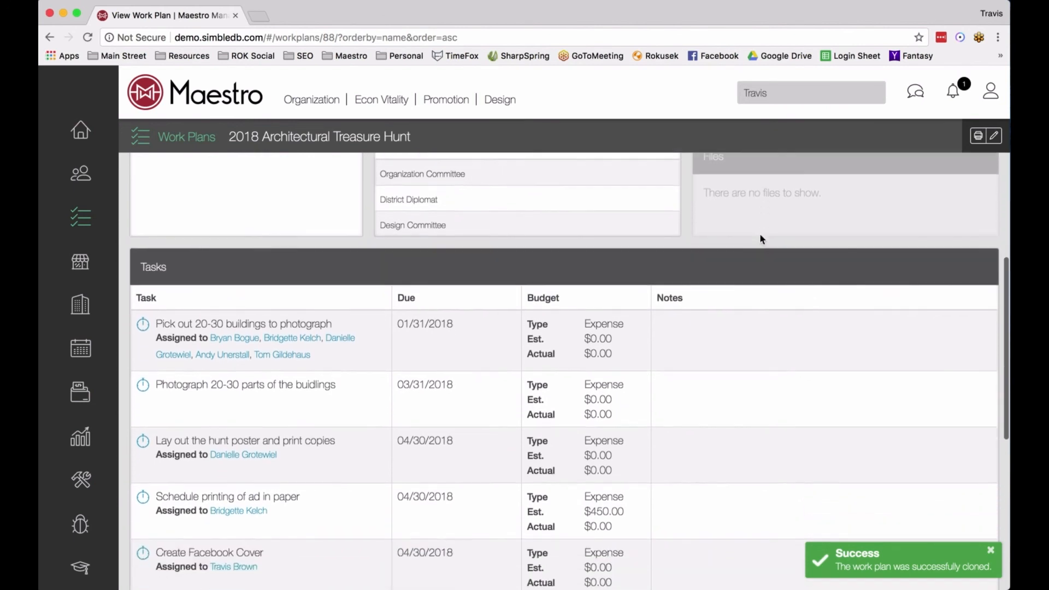
scroll(493, 290, down, 3)
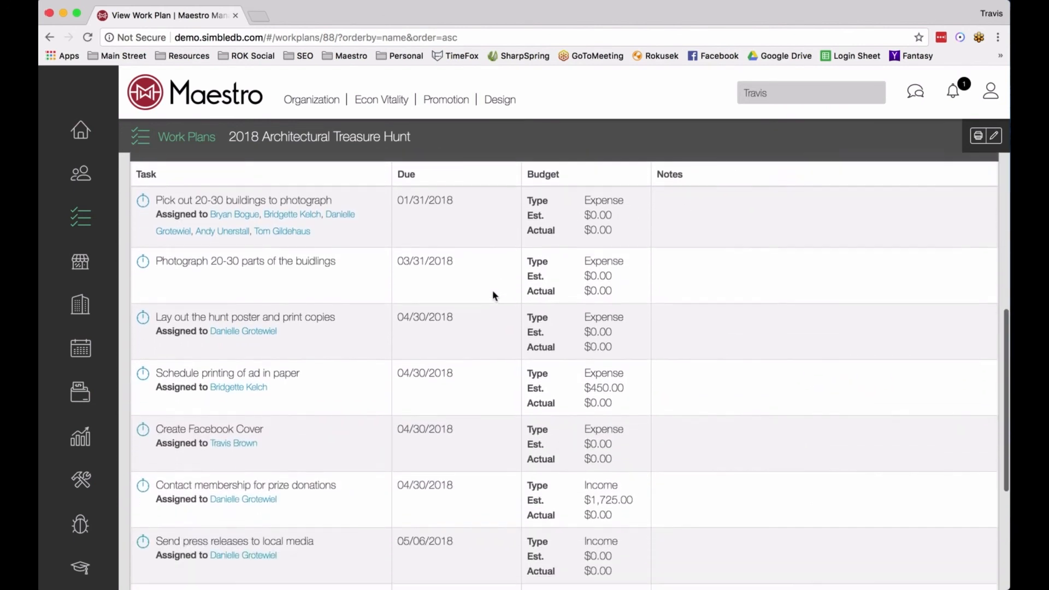
scroll(274, 267, down, 6)
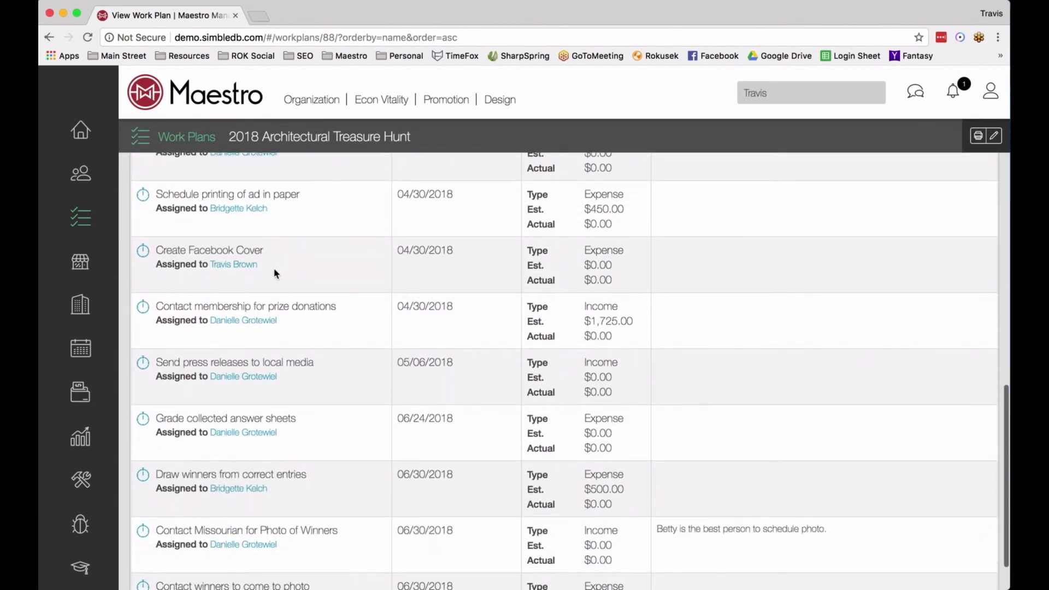
scroll(274, 268, up, 20)
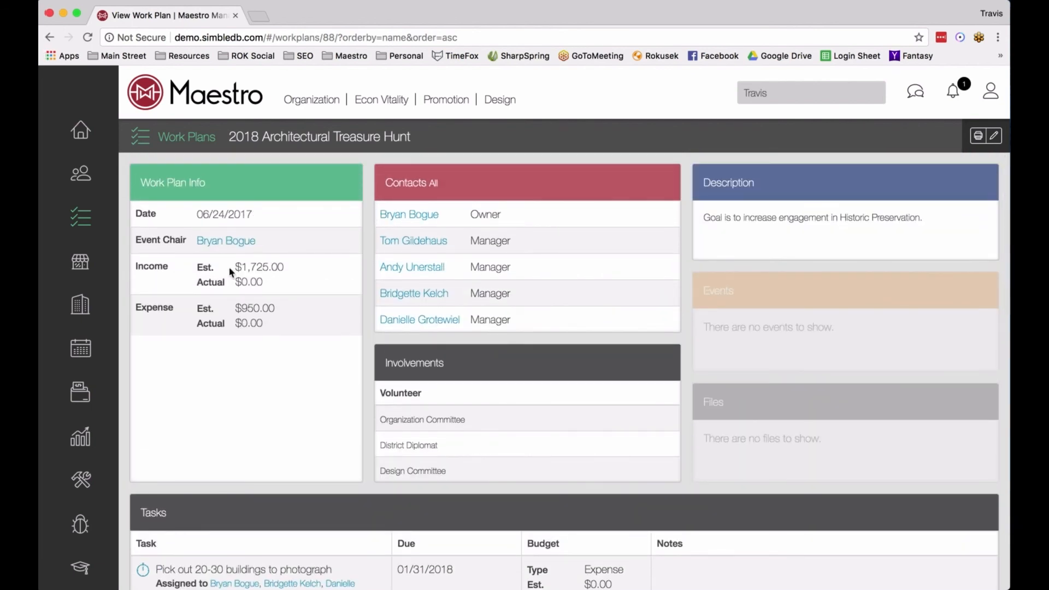